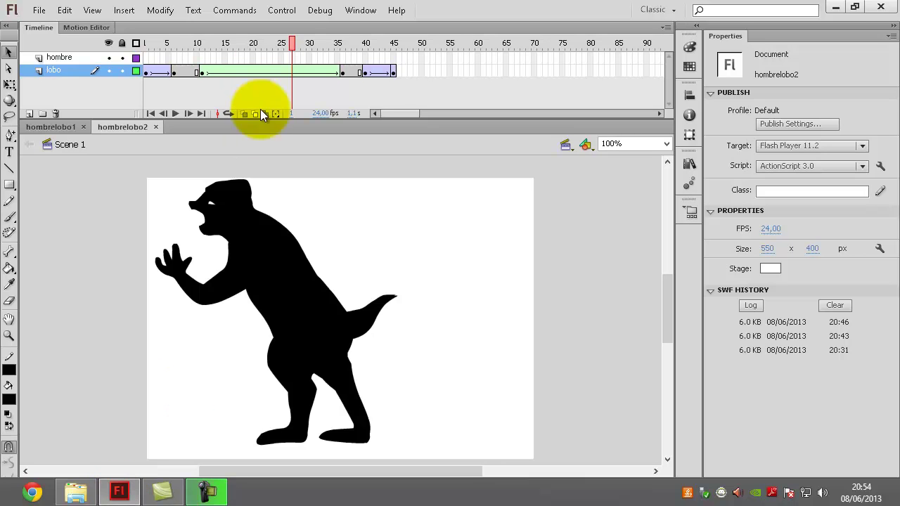
Preview the finished wolf-to-man animation in hombrelobo2 by scrubbing through its frames and testing the movie.
{"action": "left_click_drag", "start_coordinate": [291, 43], "coordinate": [216, 64]}
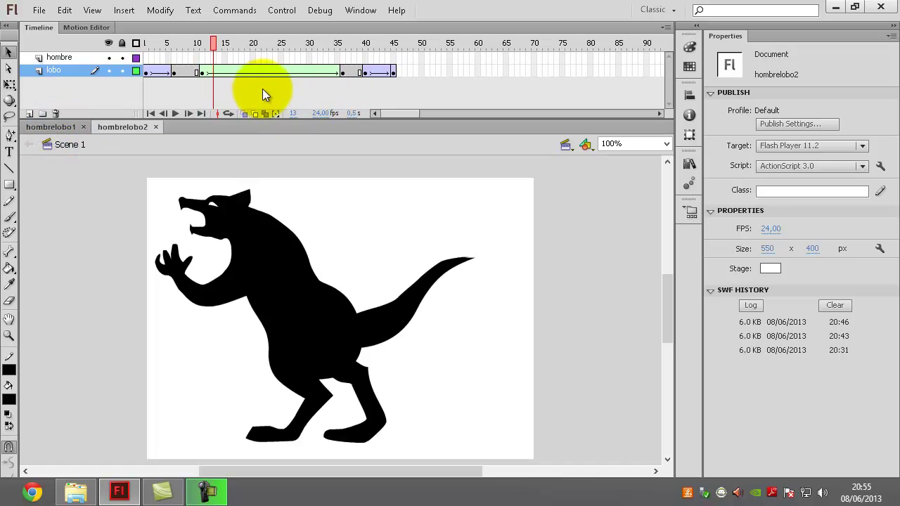
{"action": "left_click_drag", "start_coordinate": [250, 221], "coordinate": [264, 207]}
{"action": "left_click_drag", "start_coordinate": [215, 53], "coordinate": [273, 59]}
{"action": "key", "text": "ctrl+Return"}
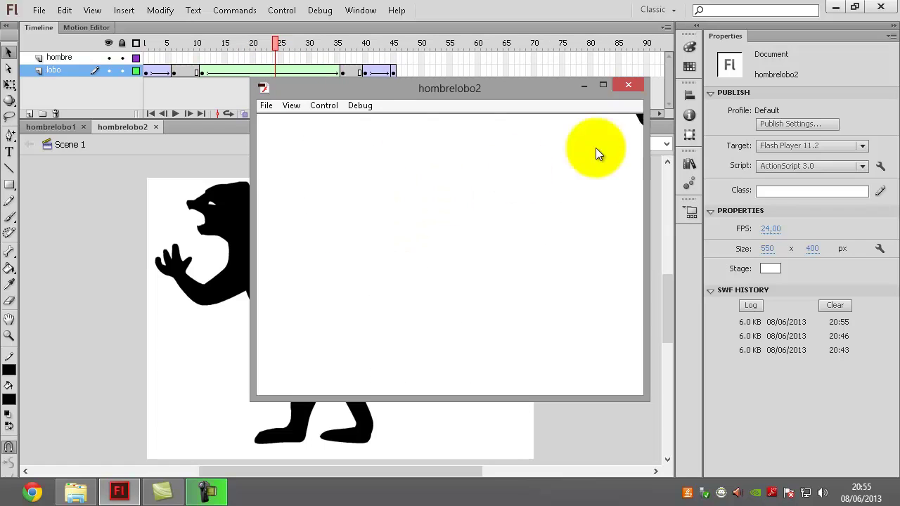
{"action": "left_click", "coordinate": [630, 85]}
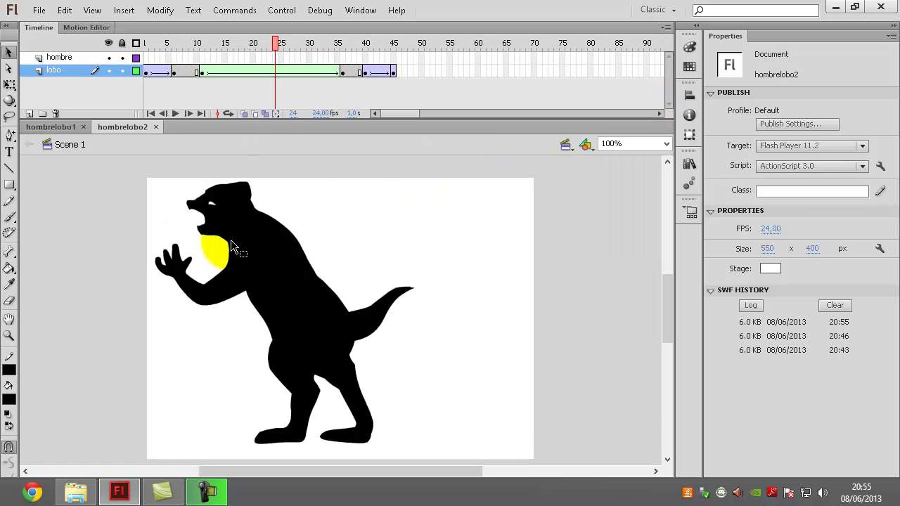
Switch to the hombrelobo1 document and hide the hombre layer to isolate and select the wolf shape on lobo.
{"action": "left_click", "coordinate": [53, 129]}
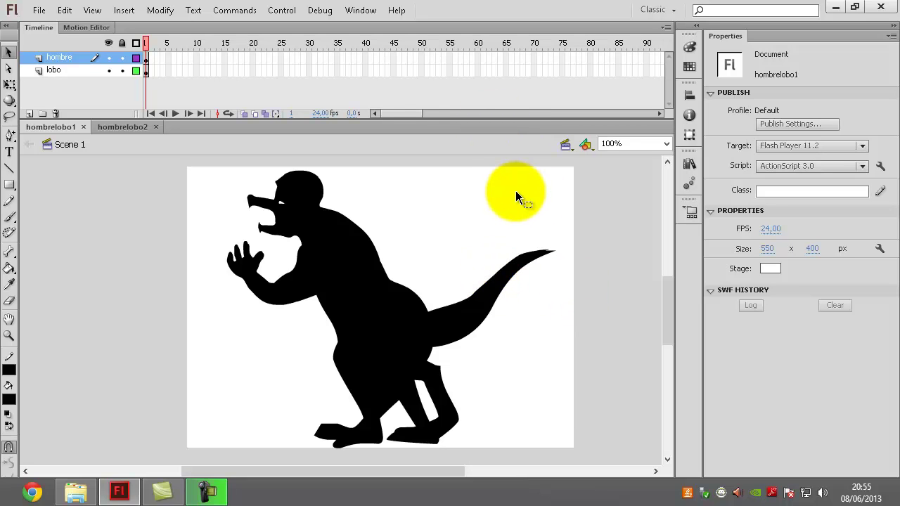
{"action": "left_click", "coordinate": [50, 72]}
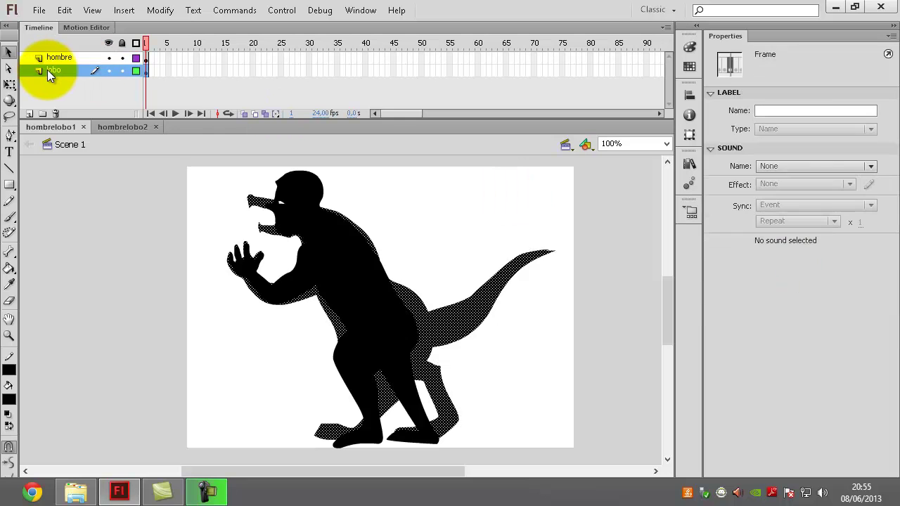
{"action": "left_click", "coordinate": [110, 59]}
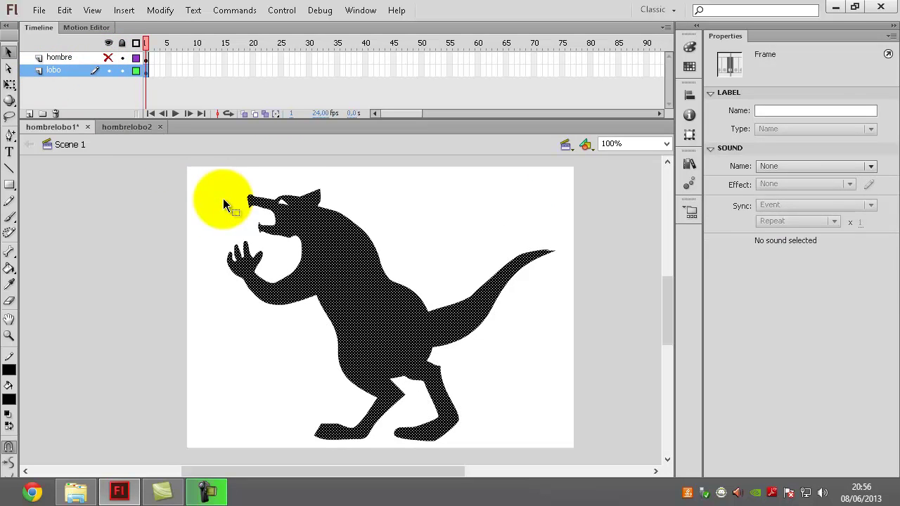
{"action": "left_click", "coordinate": [219, 195]}
{"action": "left_click_drag", "start_coordinate": [216, 187], "coordinate": [609, 450]}
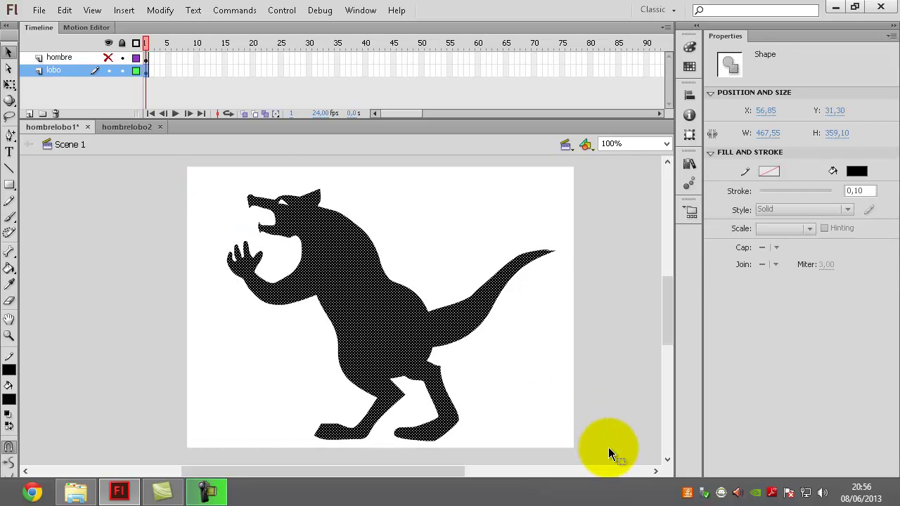
{"action": "left_click", "coordinate": [407, 242]}
{"action": "left_click", "coordinate": [334, 245]}
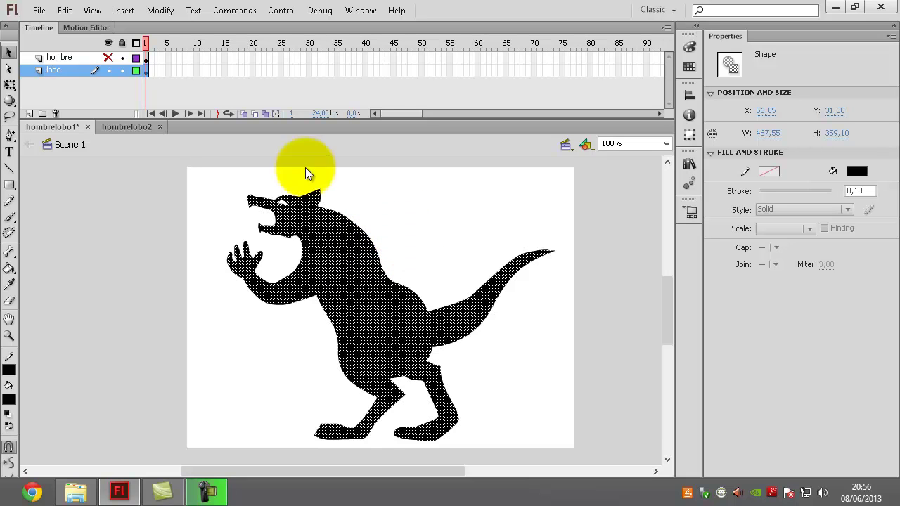
Examine the man shape on the hombre layer alone with lobo hidden, and make both layers visible again.
{"action": "left_click", "coordinate": [58, 57]}
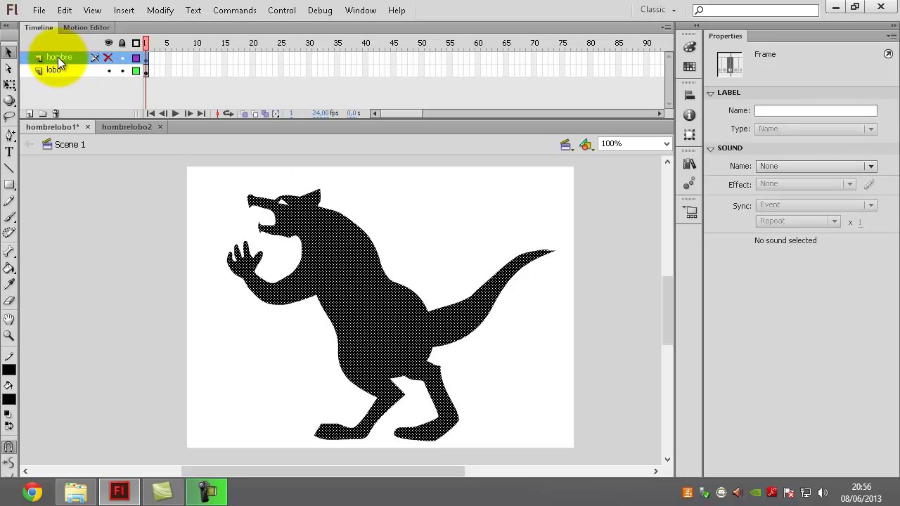
{"action": "left_click", "coordinate": [109, 69]}
{"action": "left_click", "coordinate": [109, 59]}
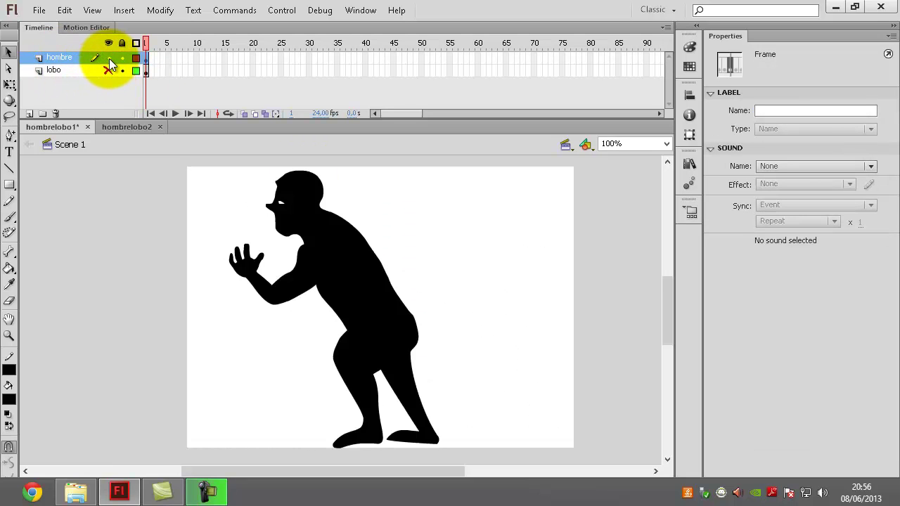
{"action": "left_click", "coordinate": [304, 257]}
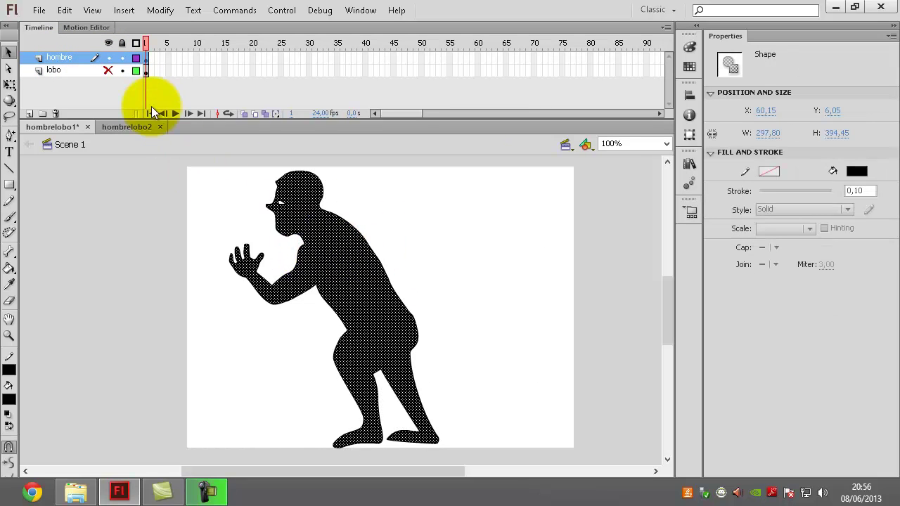
{"action": "left_click", "coordinate": [108, 70]}
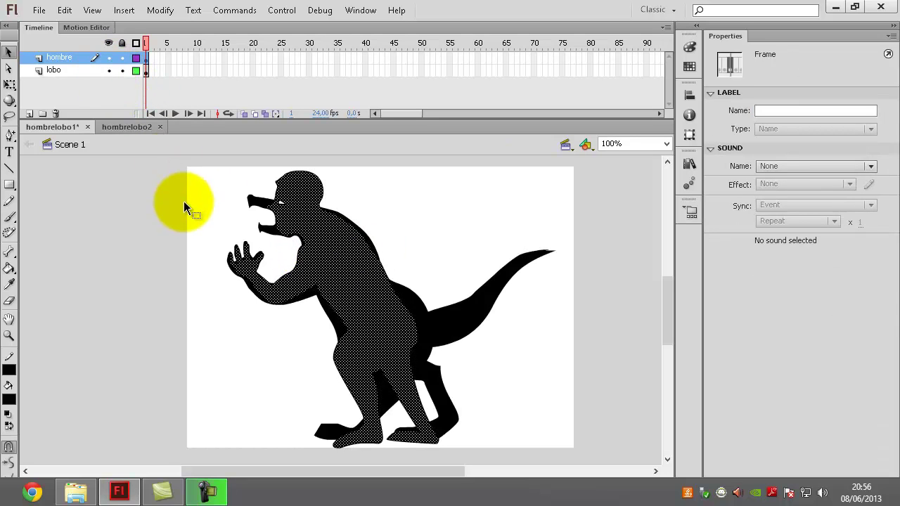
Lock and hide the hombre layer, and set the wolf shape in frame 1 of lobo to no stroke.
{"action": "left_click", "coordinate": [123, 57]}
{"action": "left_click", "coordinate": [109, 58]}
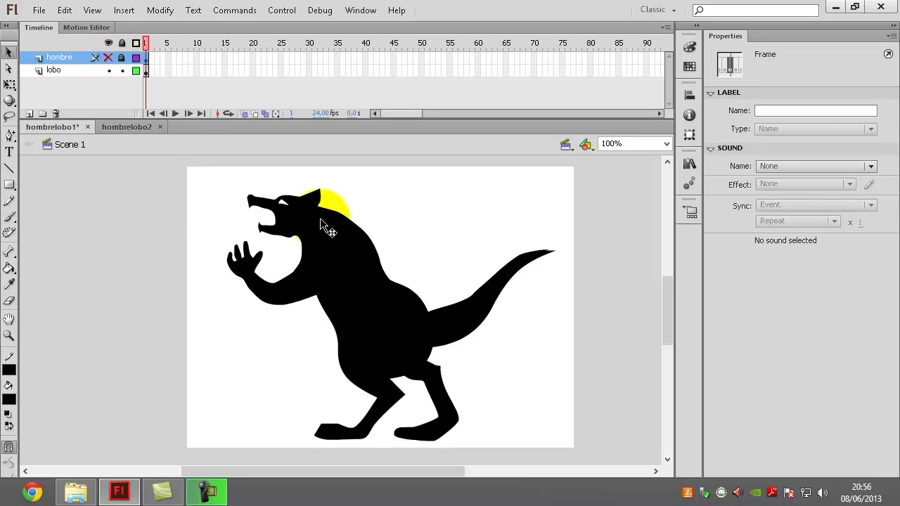
{"action": "left_click", "coordinate": [356, 232]}
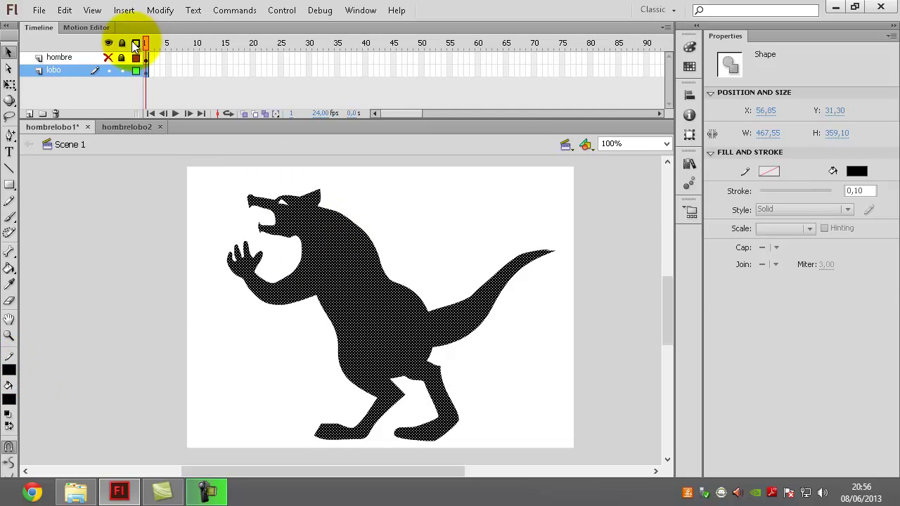
{"action": "left_click", "coordinate": [145, 73]}
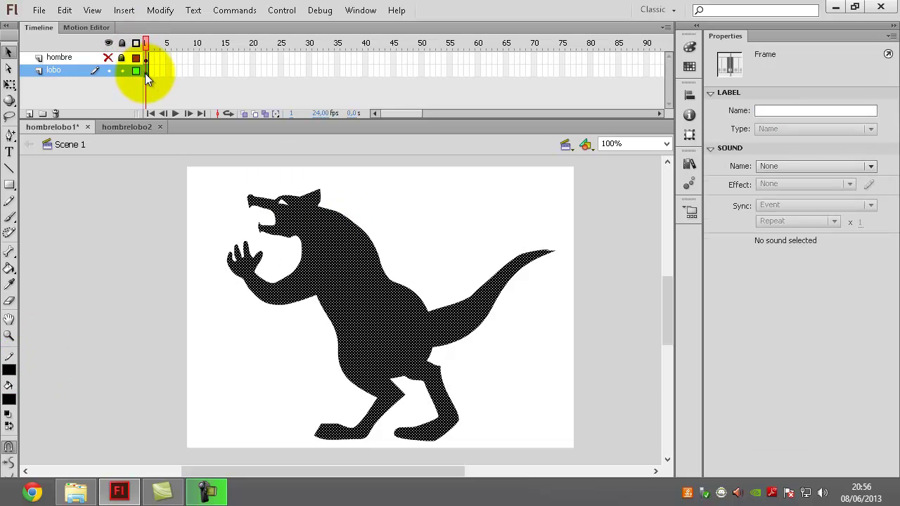
{"action": "left_click", "coordinate": [8, 371]}
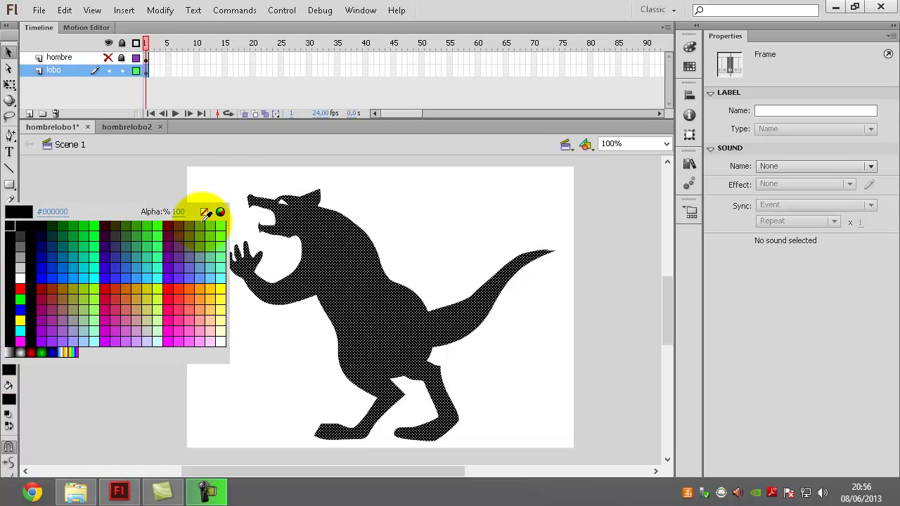
{"action": "left_click", "coordinate": [205, 211]}
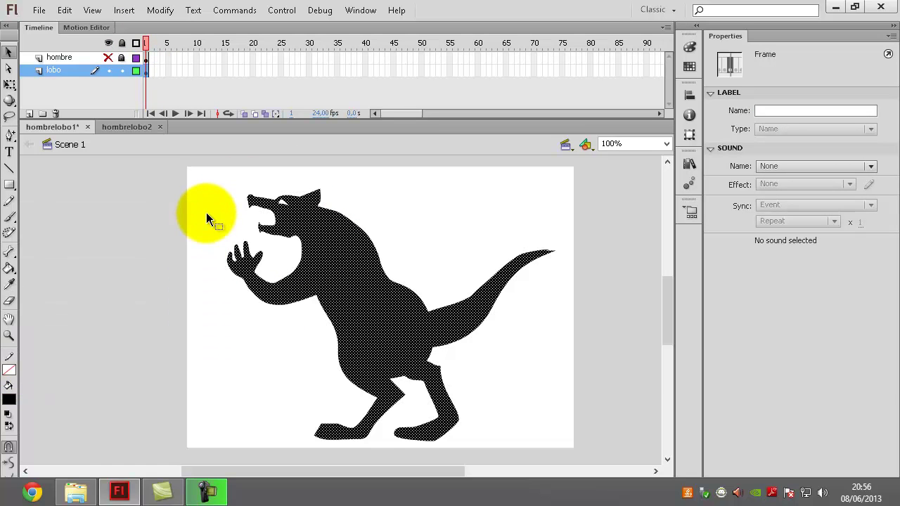
{"action": "left_click", "coordinate": [9, 372]}
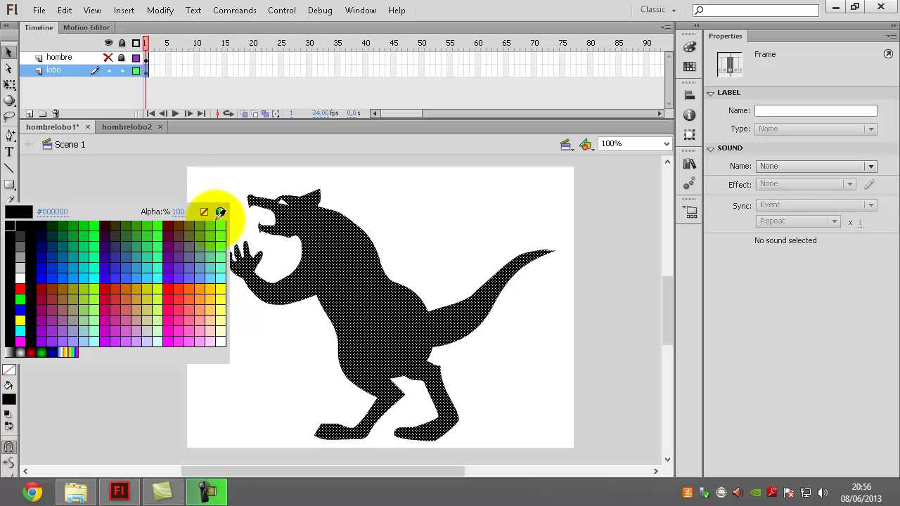
{"action": "left_click", "coordinate": [204, 212]}
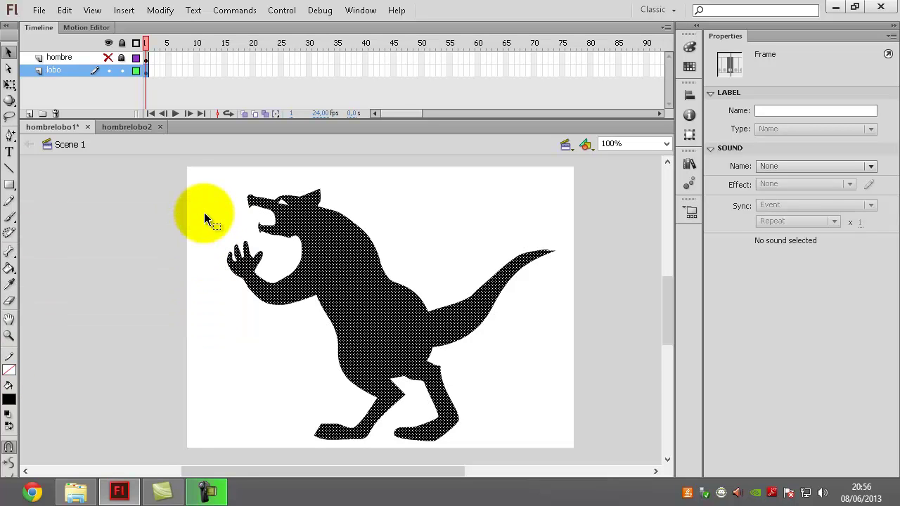
Show and unlock the hombre layer with lobo hidden, set the man shape to no stroke, and show lobo again.
{"action": "left_click", "coordinate": [111, 70]}
{"action": "left_click", "coordinate": [111, 60]}
{"action": "left_click", "coordinate": [290, 243]}
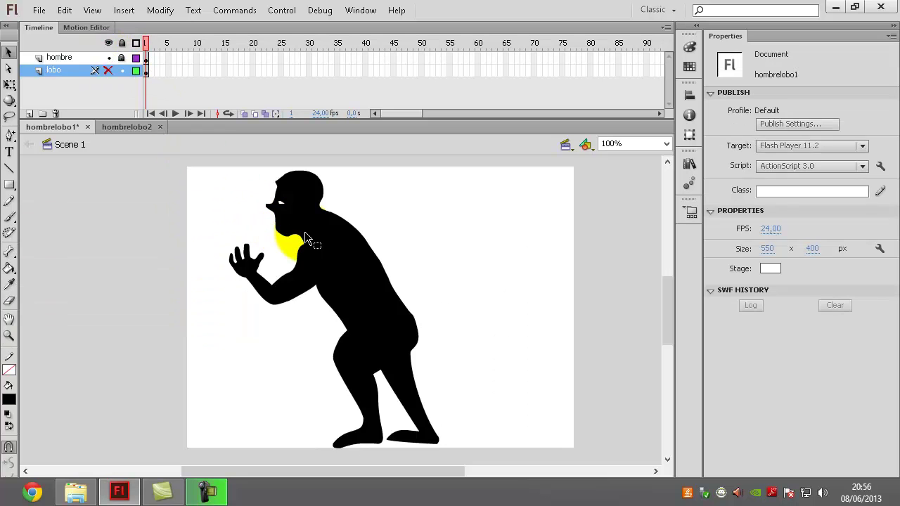
{"action": "left_click", "coordinate": [122, 60]}
{"action": "left_click", "coordinate": [146, 59]}
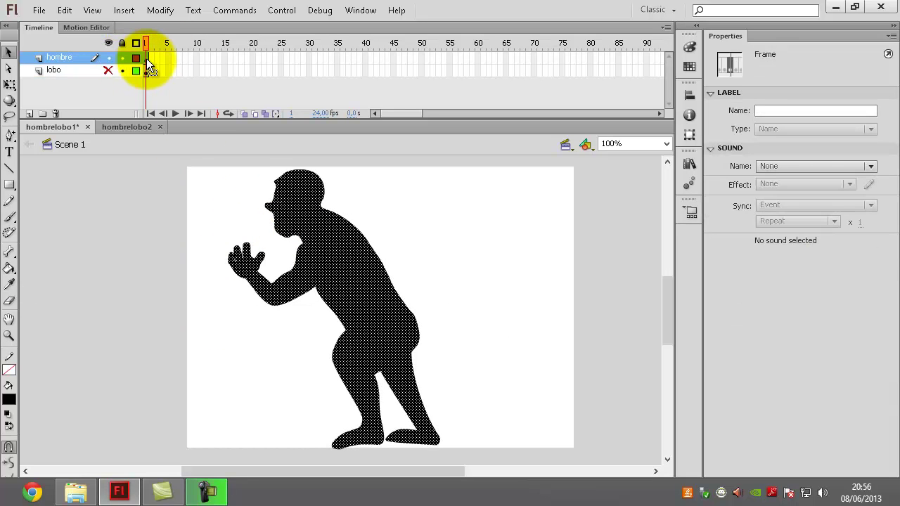
{"action": "left_click", "coordinate": [9, 370]}
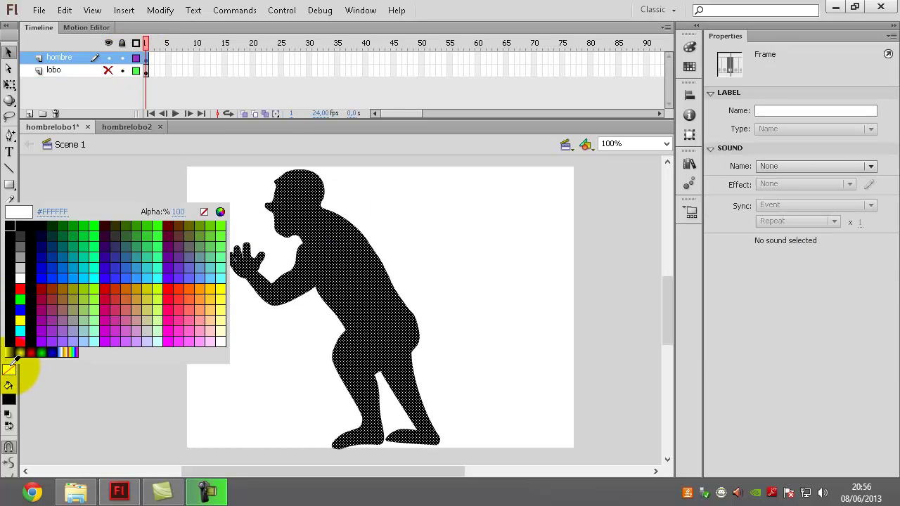
{"action": "left_click", "coordinate": [207, 213]}
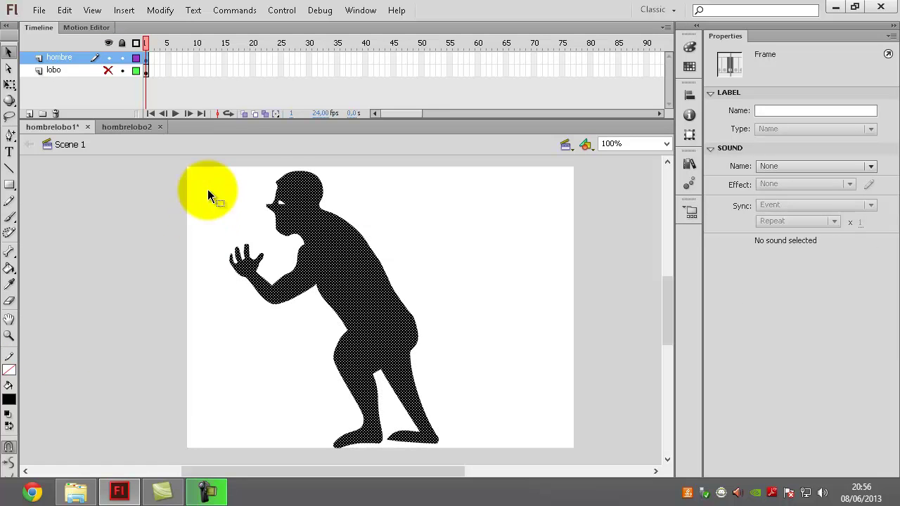
{"action": "left_click", "coordinate": [107, 70]}
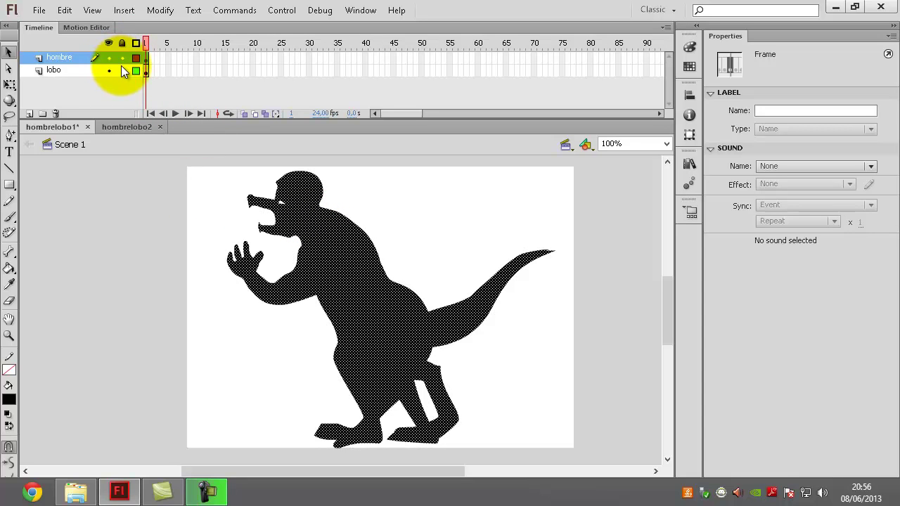
Extend the lobo layer's wolf frame with inserted frames up to frame 40.
{"action": "left_click", "coordinate": [70, 73]}
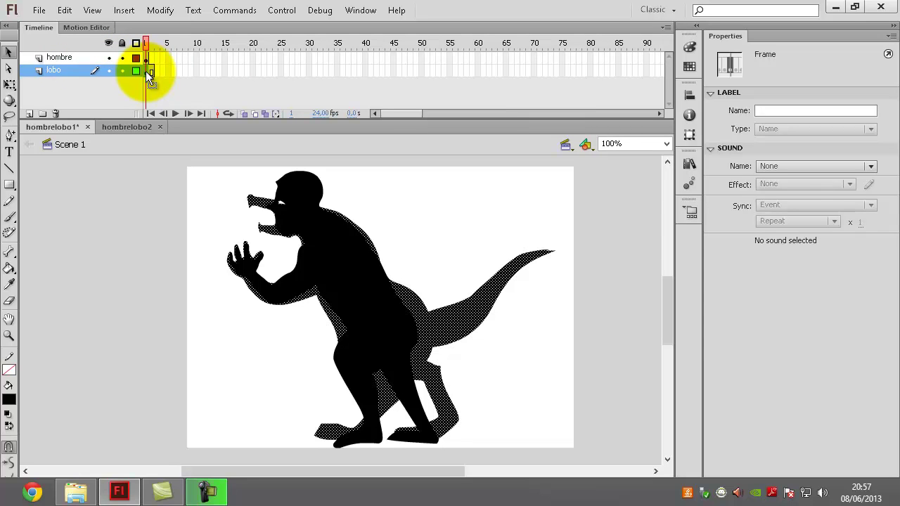
{"action": "key", "text": "F5"}
{"action": "key", "text": "F5"}
{"action": "key", "text": "F5"}
{"action": "key", "text": "F5"}
{"action": "key", "text": "F5"}
{"action": "key", "text": "F5"}
{"action": "key", "text": "F5"}
{"action": "key", "text": "F5"}
{"action": "key", "text": "F5"}
{"action": "key", "text": "F5"}
{"action": "key", "text": "F5"}
{"action": "key", "text": "F5"}
{"action": "key", "text": "F5"}
{"action": "key", "text": "F5"}
{"action": "key", "text": "F5"}
{"action": "key", "text": "F5"}
{"action": "key", "text": "F5"}
{"action": "key", "text": "F5"}
{"action": "key", "text": "F5"}
{"action": "key", "text": "F5"}
{"action": "key", "text": "F5"}
Create a shape tween across the lobo layer's frame span.
{"action": "left_click", "coordinate": [224, 71]}
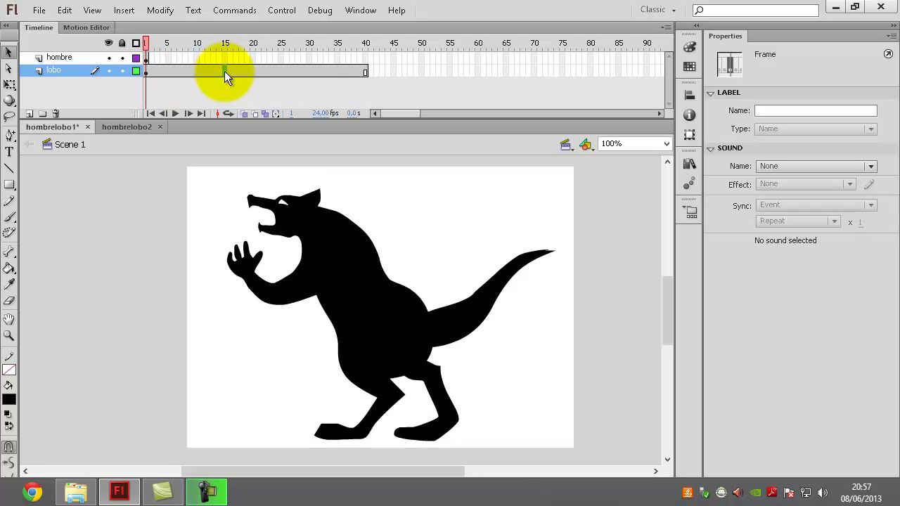
{"action": "left_click", "coordinate": [209, 71]}
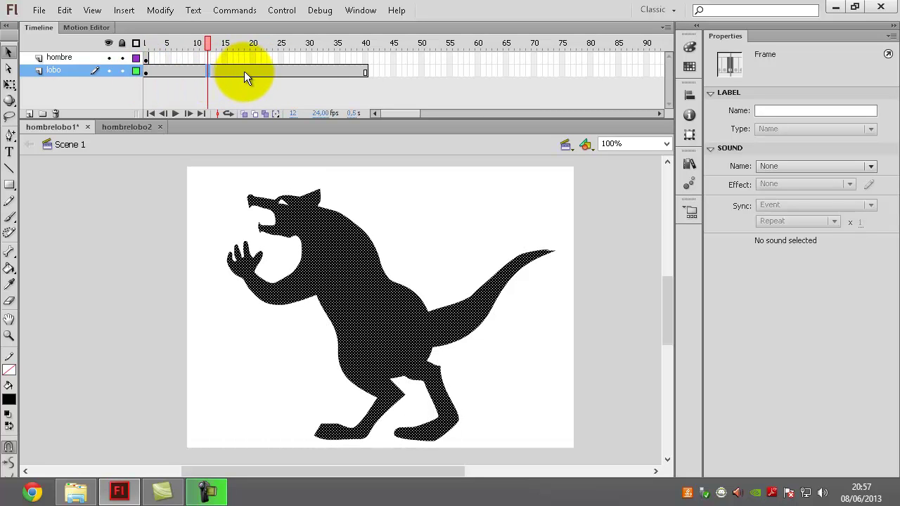
{"action": "right_click", "coordinate": [235, 71]}
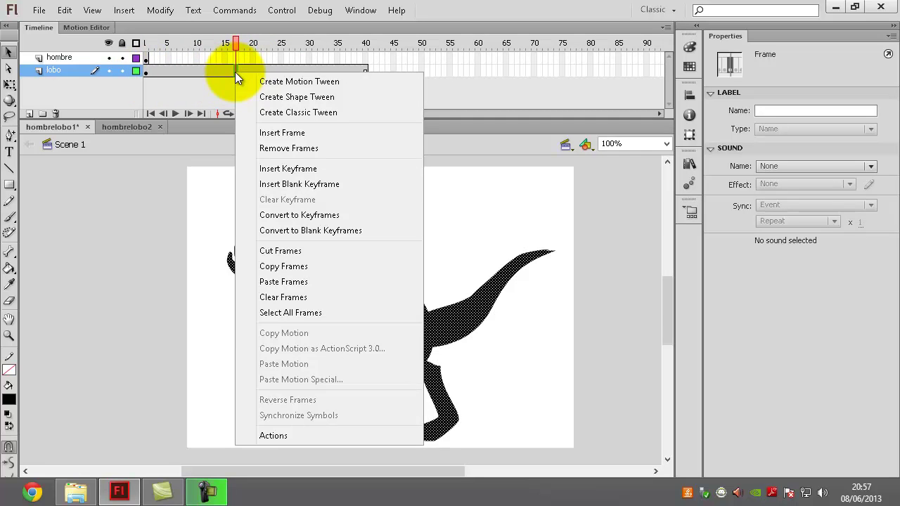
{"action": "left_click", "coordinate": [325, 97]}
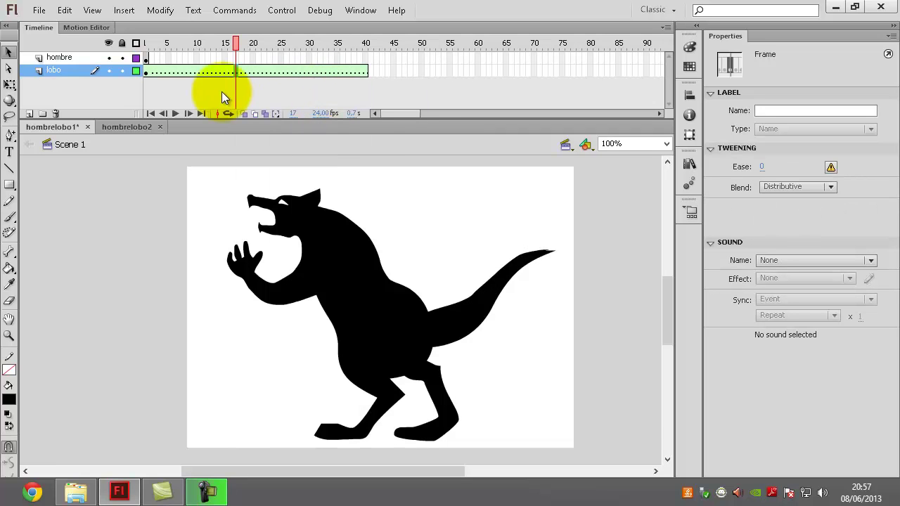
Cut frame 1 of the hombre layer and paste it into frame 40 of the lobo layer.
{"action": "left_click", "coordinate": [146, 57]}
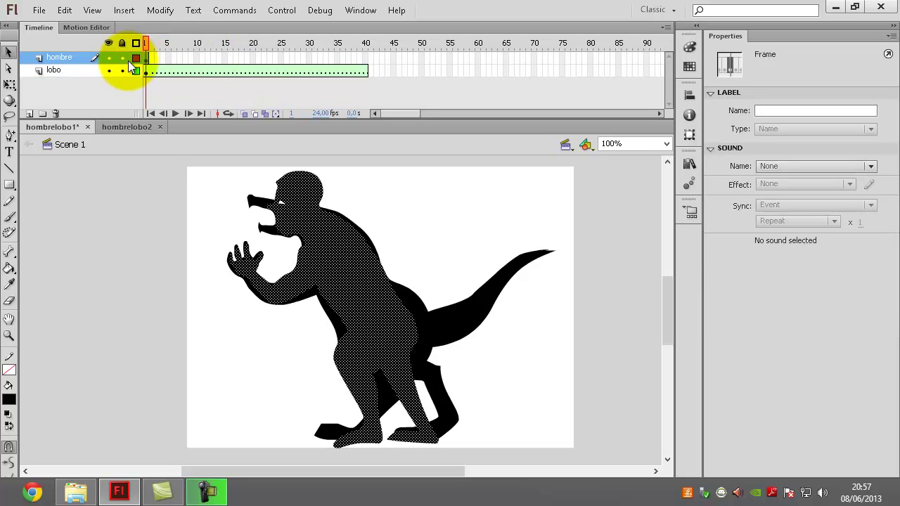
{"action": "right_click", "coordinate": [146, 59]}
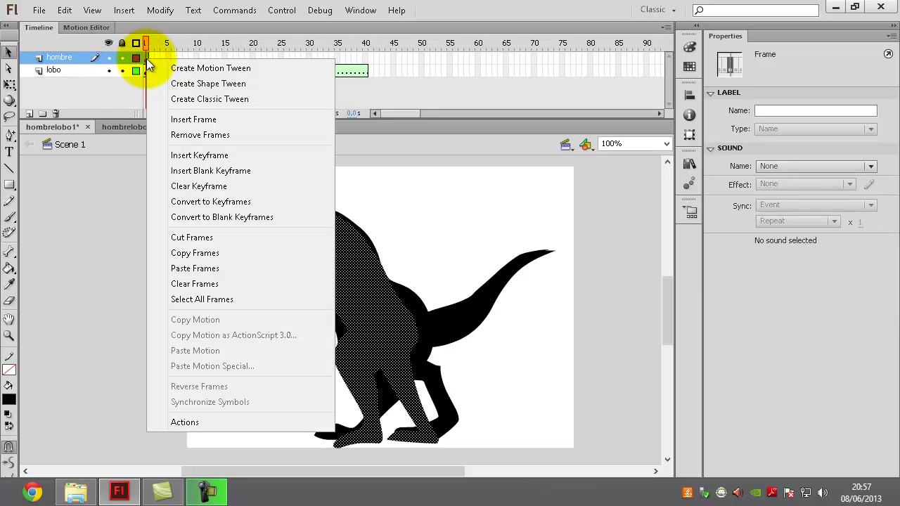
{"action": "left_click", "coordinate": [207, 236]}
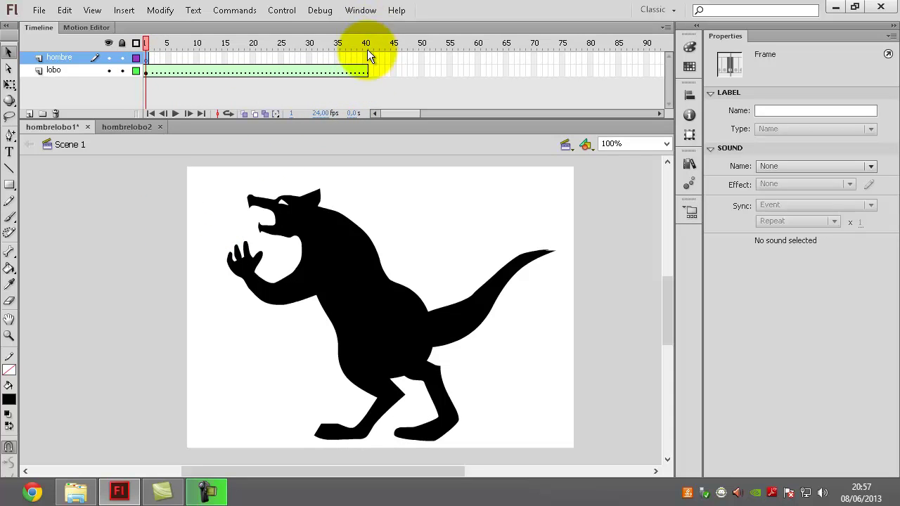
{"action": "left_click", "coordinate": [367, 71]}
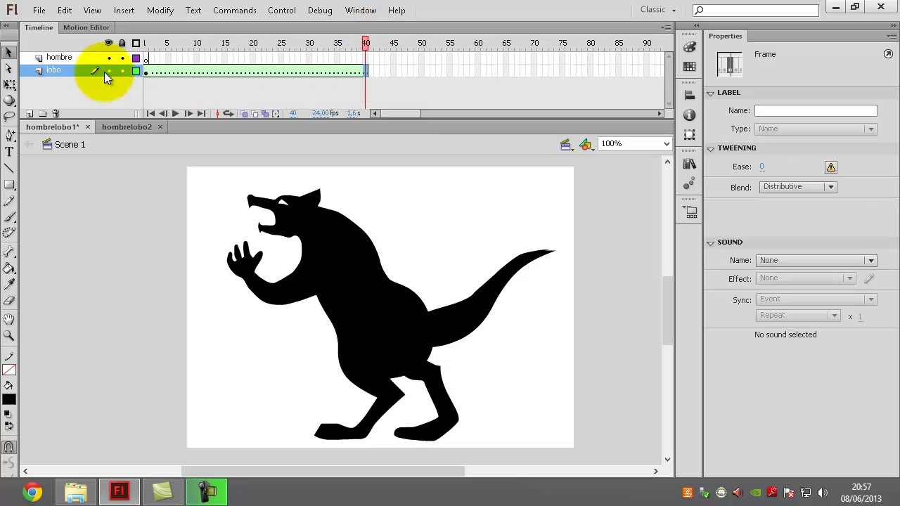
{"action": "right_click", "coordinate": [366, 71]}
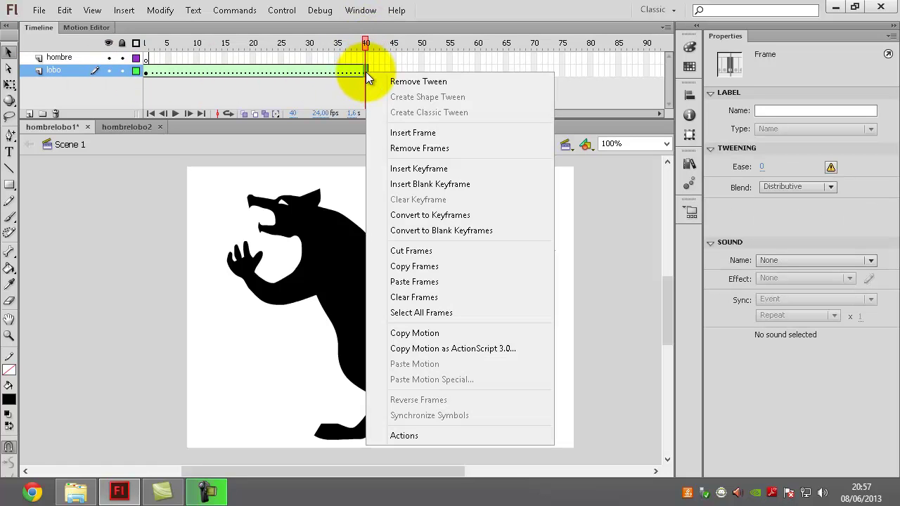
{"action": "left_click", "coordinate": [434, 282]}
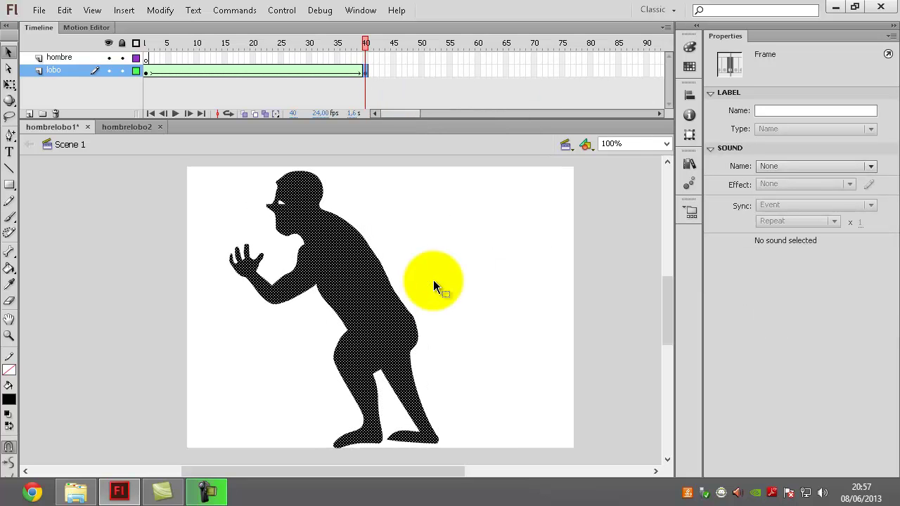
Scrub through the wolf-to-man tween in hombrelobo1 and compare it with the animation in hombrelobo2.
{"action": "left_click_drag", "start_coordinate": [366, 42], "coordinate": [326, 90]}
{"action": "left_click_drag", "start_coordinate": [206, 82], "coordinate": [295, 85]}
{"action": "left_click", "coordinate": [135, 126]}
{"action": "left_click_drag", "start_coordinate": [266, 46], "coordinate": [320, 47]}
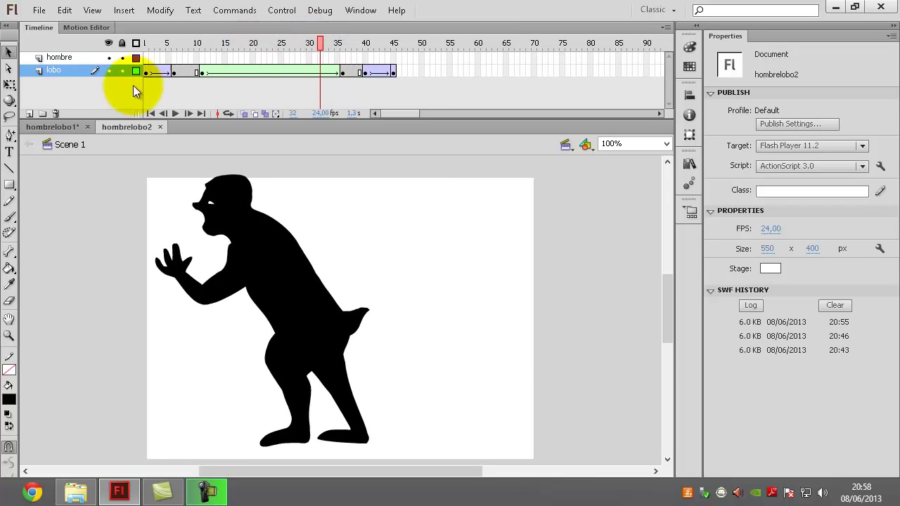
{"action": "left_click", "coordinate": [45, 125]}
{"action": "left_click_drag", "start_coordinate": [291, 51], "coordinate": [149, 51]}
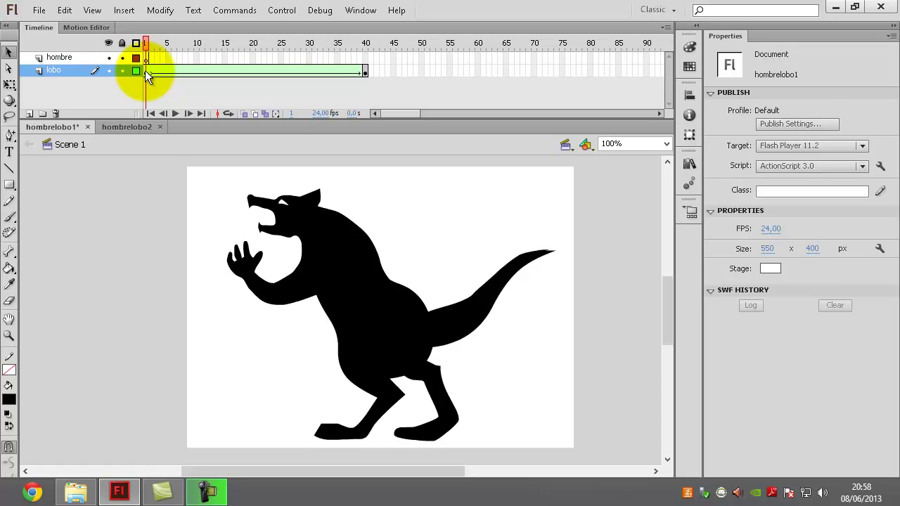
{"action": "left_click", "coordinate": [145, 73]}
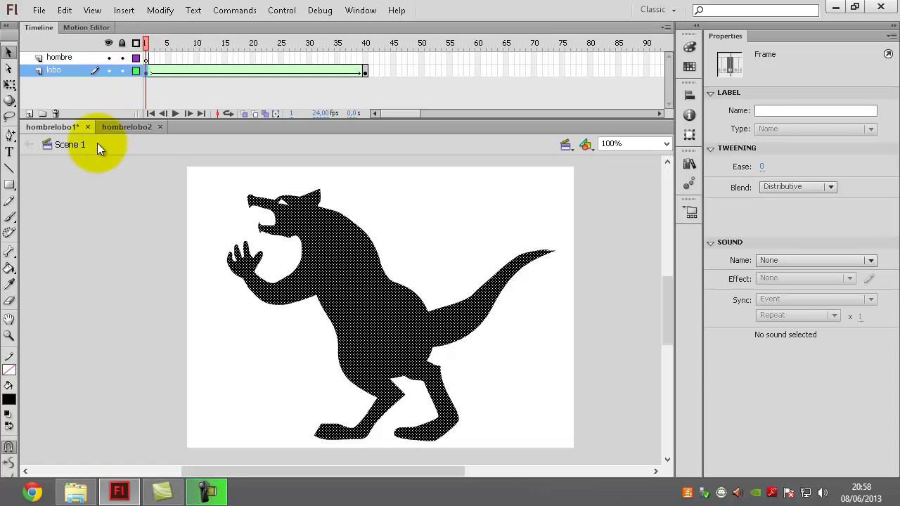
{"action": "left_click_drag", "start_coordinate": [146, 47], "coordinate": [134, 66]}
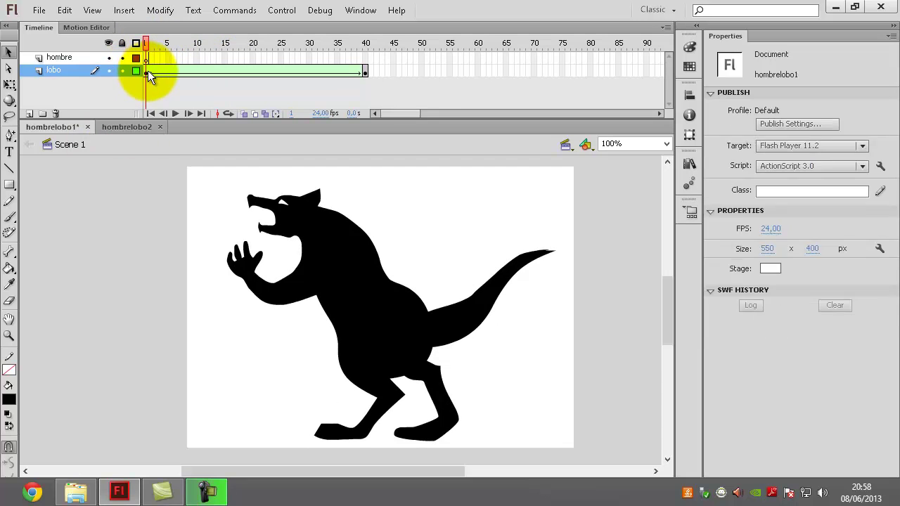
{"action": "left_click", "coordinate": [146, 70]}
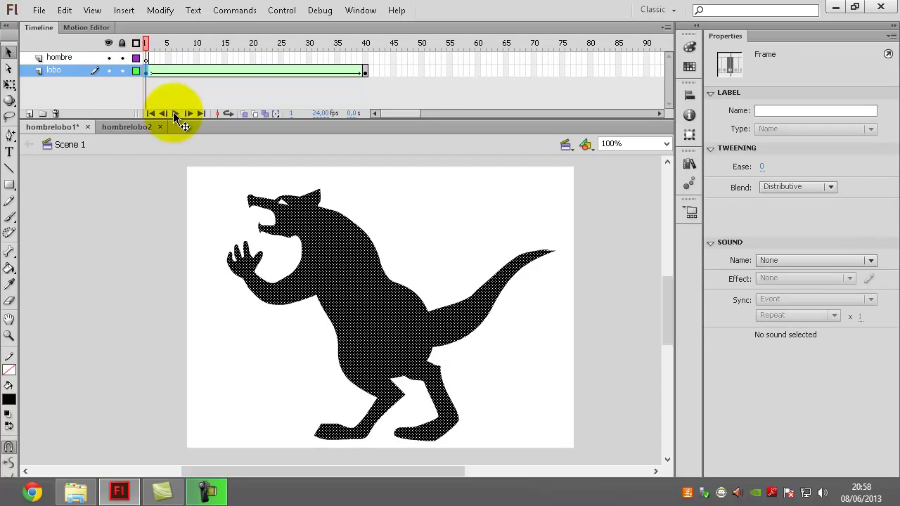
Examine the wolf's head up close while scrubbing the start of the tween, and restore the view to 100%.
{"action": "left_click", "coordinate": [9, 336]}
{"action": "left_click_drag", "start_coordinate": [240, 187], "coordinate": [382, 251]}
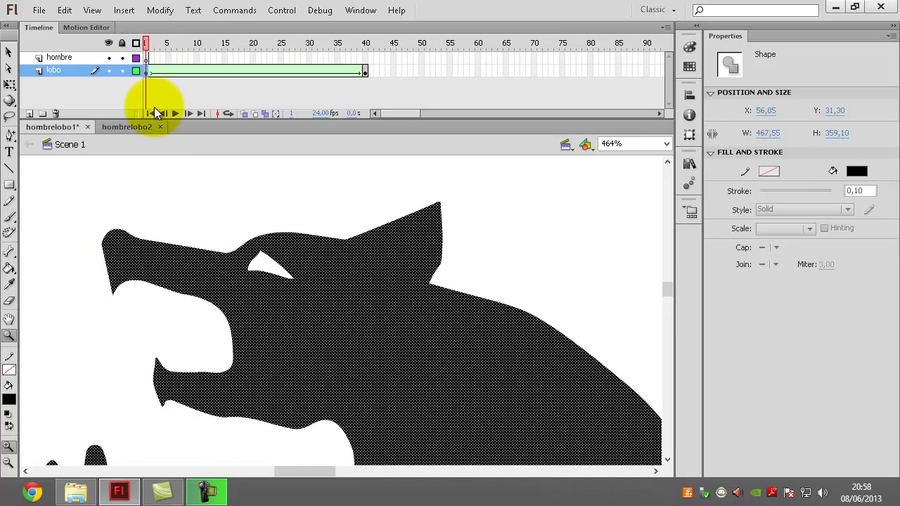
{"action": "left_click_drag", "start_coordinate": [147, 45], "coordinate": [139, 99]}
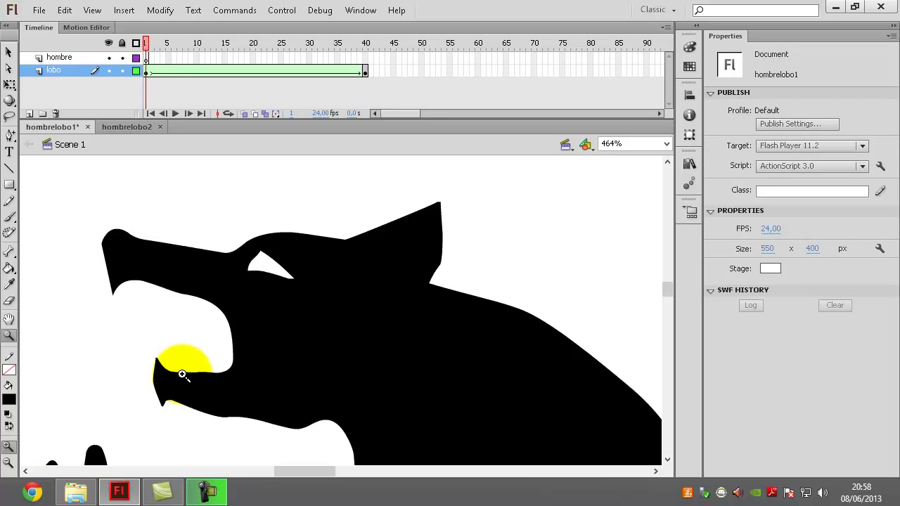
{"action": "left_click_drag", "start_coordinate": [146, 44], "coordinate": [142, 79]}
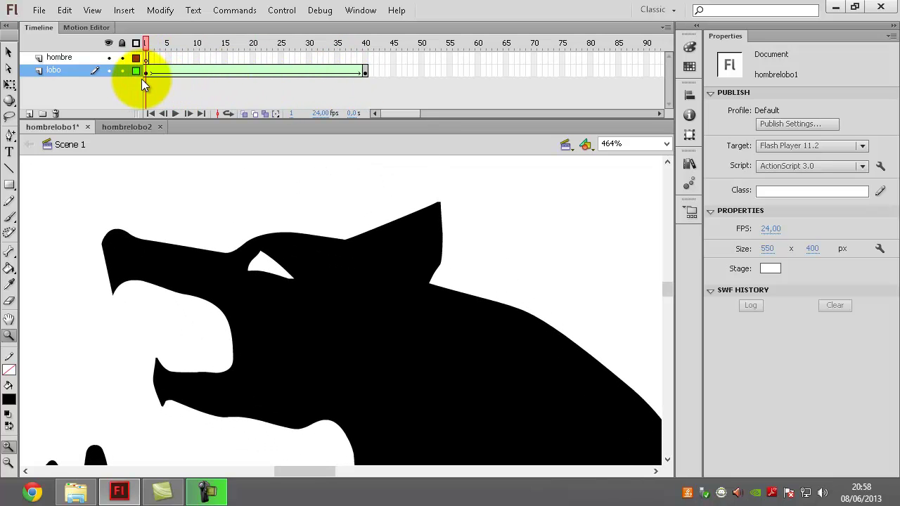
{"action": "left_click", "coordinate": [641, 150]}
{"action": "left_click", "coordinate": [664, 144]}
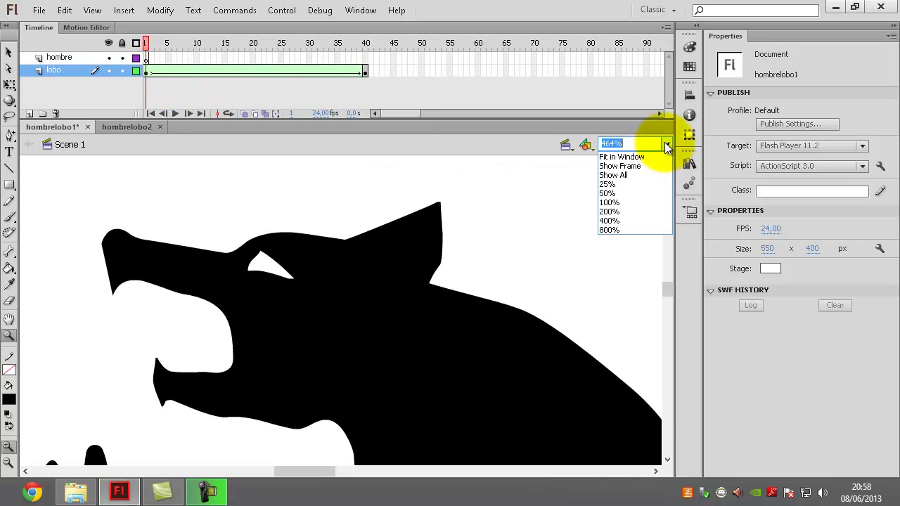
{"action": "left_click", "coordinate": [633, 200]}
{"action": "left_click_drag", "start_coordinate": [673, 277], "coordinate": [673, 298]}
{"action": "left_click_drag", "start_coordinate": [417, 471], "coordinate": [441, 462]}
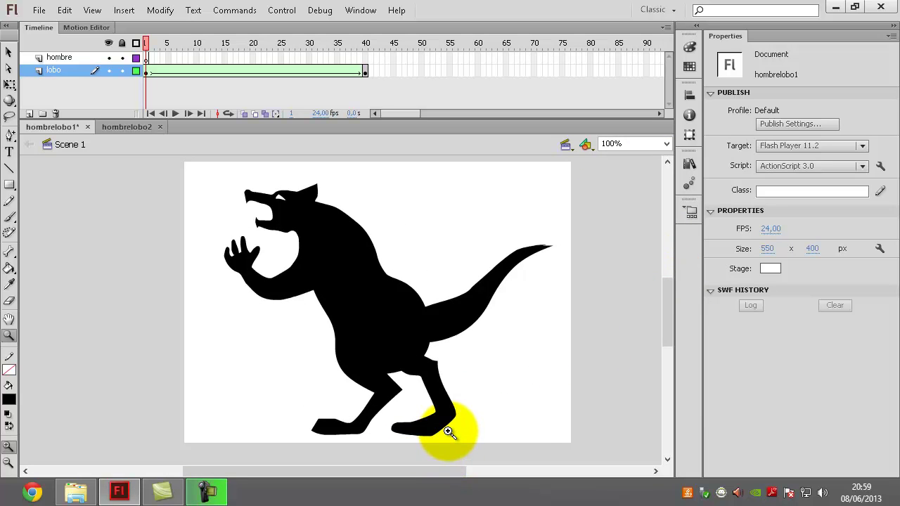
Add a shape hint to the wolf shape in frame 1 of the lobo layer.
{"action": "left_click", "coordinate": [148, 72]}
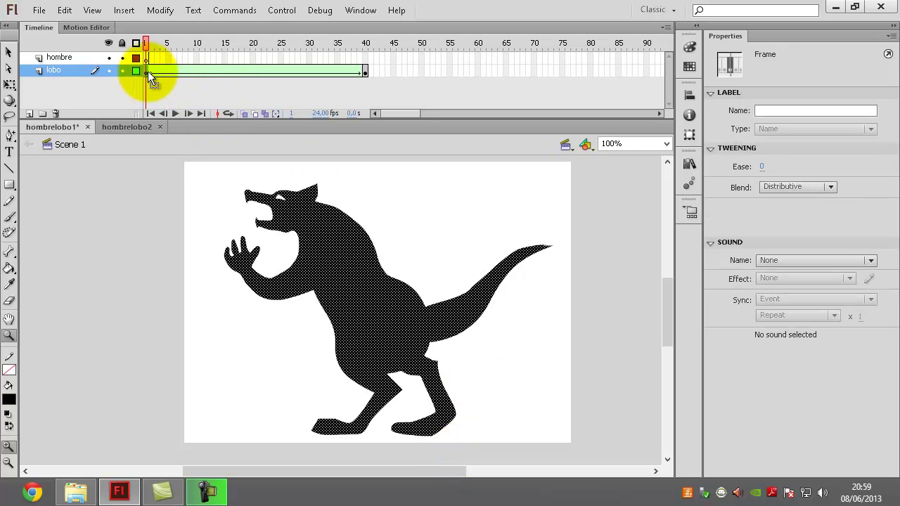
{"action": "left_click", "coordinate": [162, 16]}
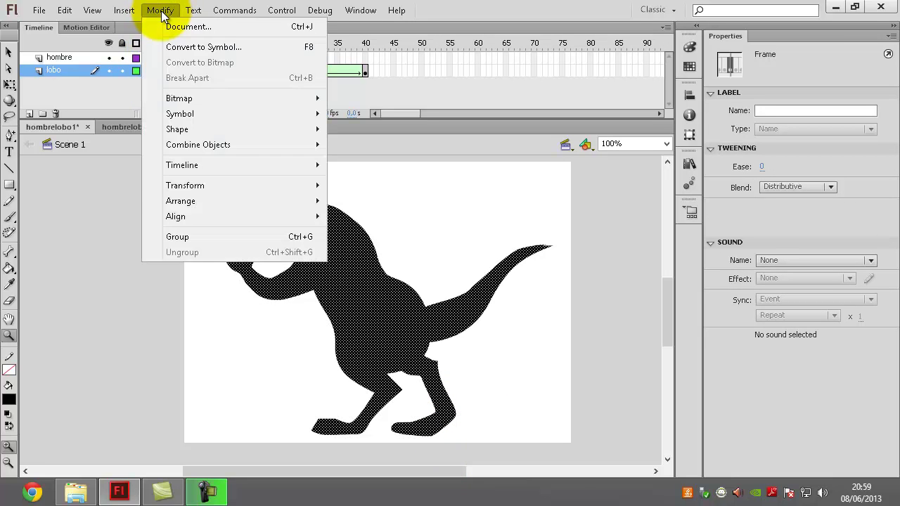
{"action": "mouse_move", "coordinate": [201, 135]}
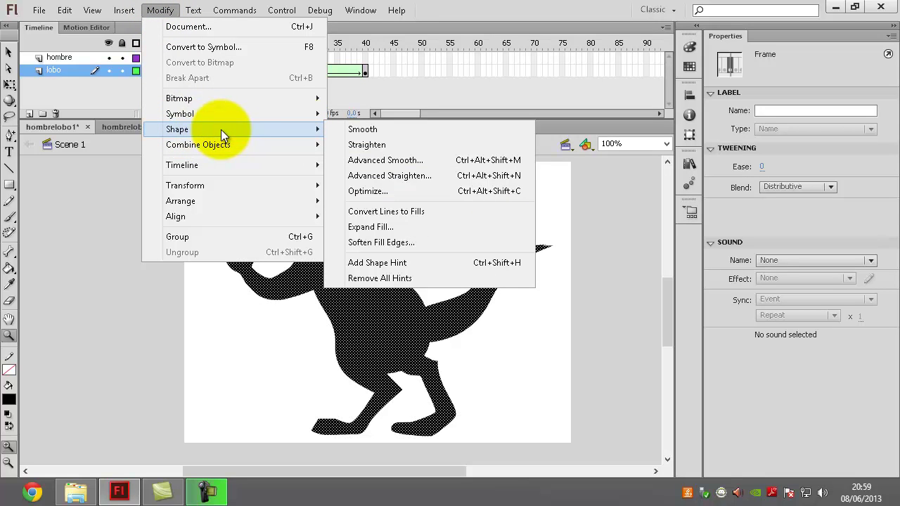
{"action": "left_click", "coordinate": [403, 264]}
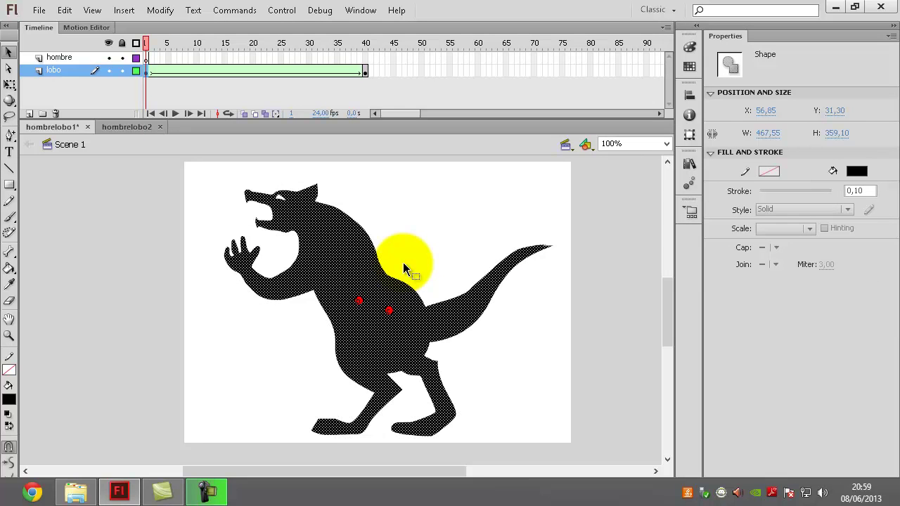
Remove the two surplus shape hints from the wolf's body in frame 1, keeping only hint a.
{"action": "mouse_move", "coordinate": [389, 310]}
{"action": "left_mouse_down"}
{"action": "mouse_move", "coordinate": [362, 311]}
{"action": "mouse_move", "coordinate": [380, 314]}
{"action": "left_mouse_up"}
{"action": "right_click", "coordinate": [382, 321]}
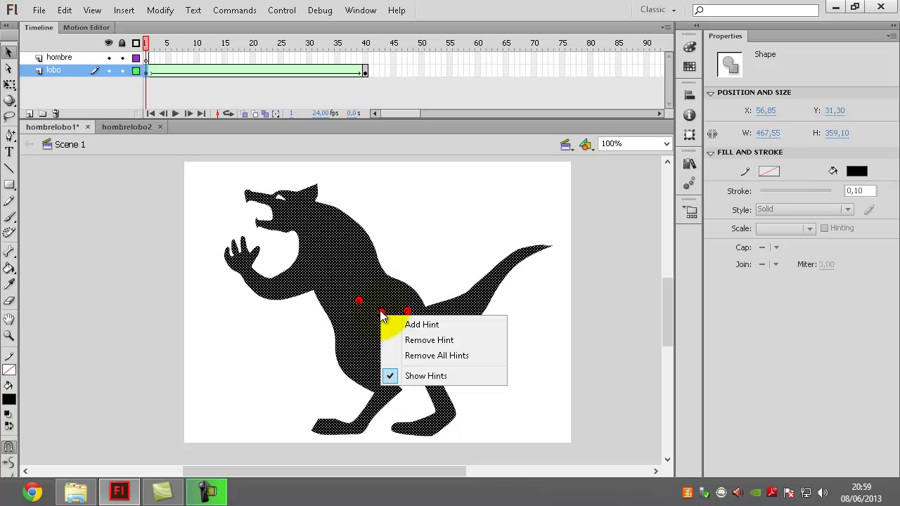
{"action": "left_click", "coordinate": [382, 315]}
{"action": "right_click", "coordinate": [384, 321]}
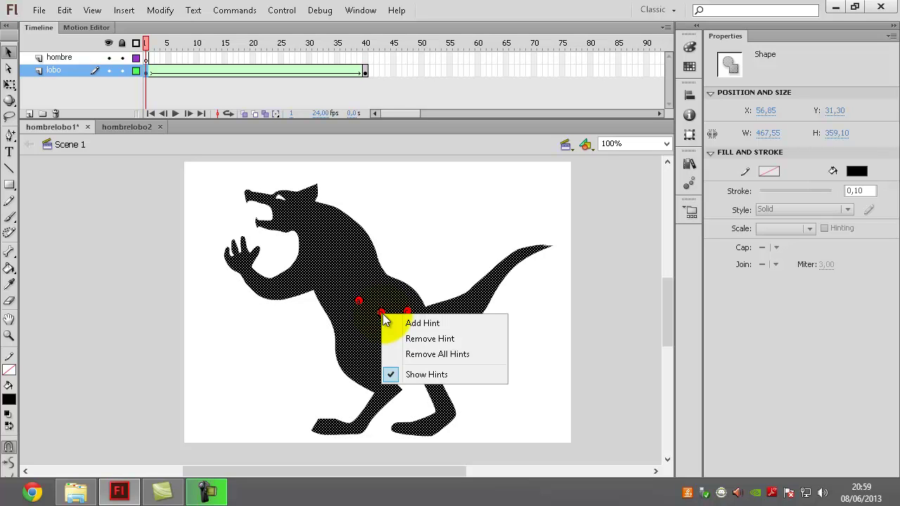
{"action": "left_click", "coordinate": [439, 340]}
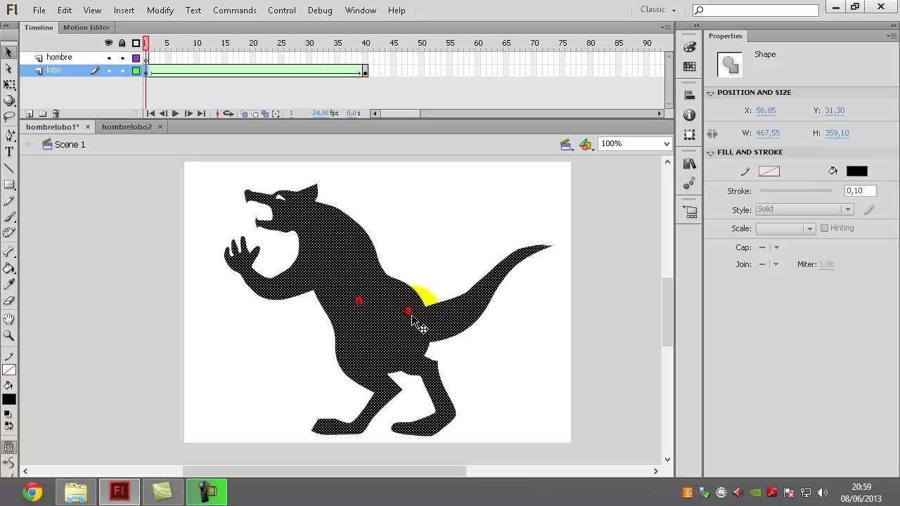
{"action": "right_click", "coordinate": [408, 313]}
{"action": "left_click", "coordinate": [445, 341]}
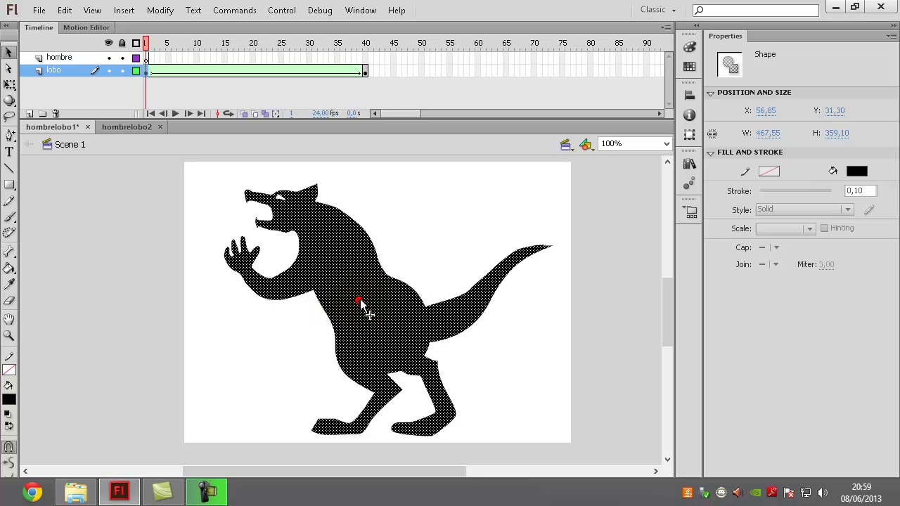
Place shape hint a on the tip of the wolf's snout in frame 1 and on the man's nose in frame 40.
{"action": "mouse_move", "coordinate": [360, 304]}
{"action": "left_mouse_down"}
{"action": "mouse_move", "coordinate": [259, 192]}
{"action": "mouse_move", "coordinate": [250, 195]}
{"action": "left_mouse_up"}
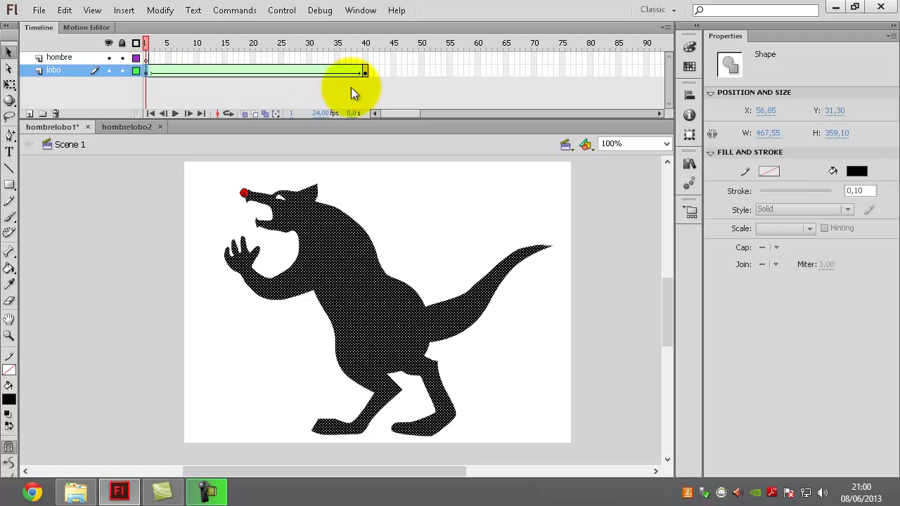
{"action": "left_click", "coordinate": [366, 72]}
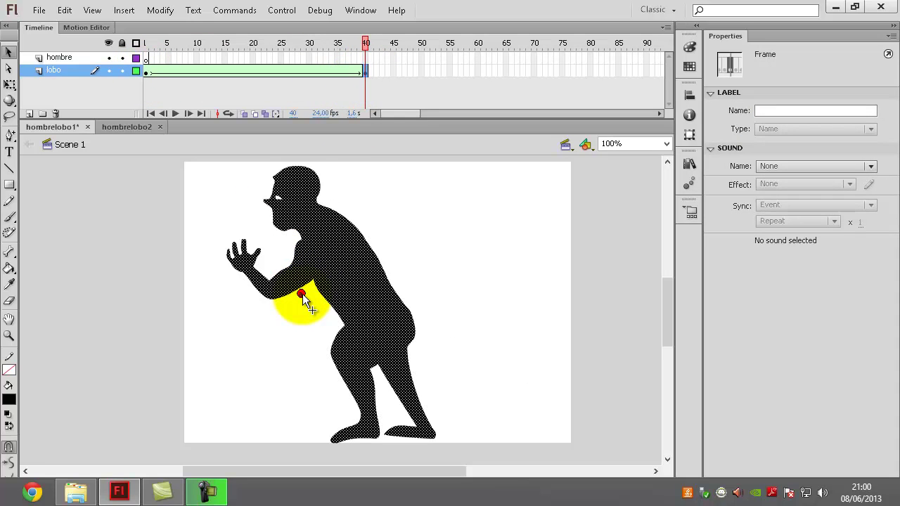
{"action": "left_click", "coordinate": [268, 201]}
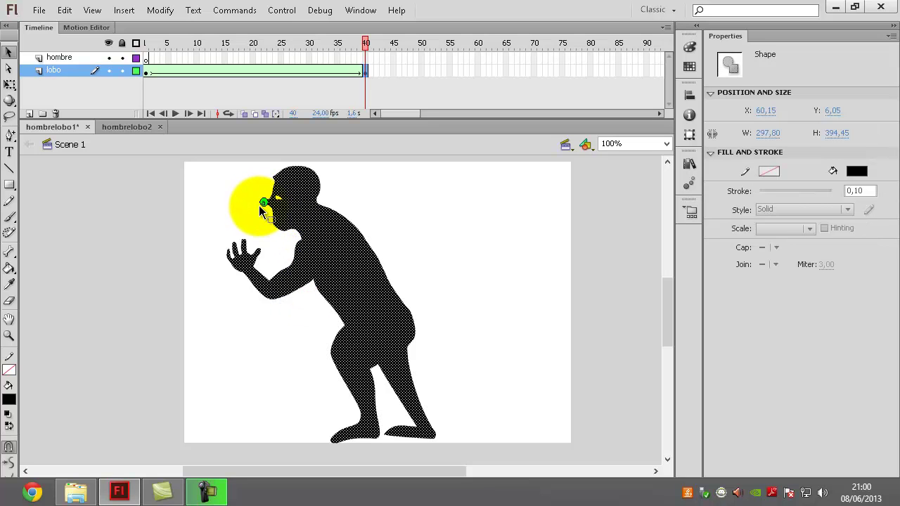
Return to frame 1 of the lobo layer and add a second shape hint to the wolf.
{"action": "left_click_drag", "start_coordinate": [363, 44], "coordinate": [142, 63]}
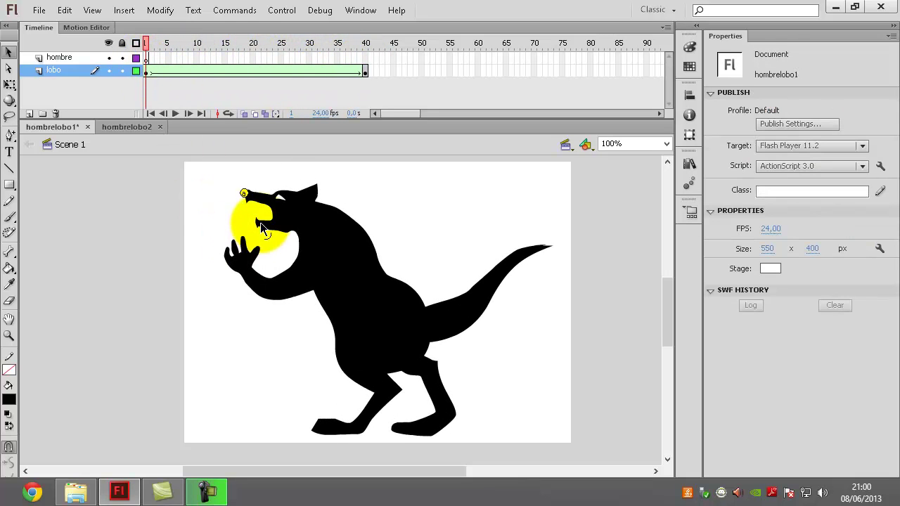
{"action": "left_click", "coordinate": [147, 72]}
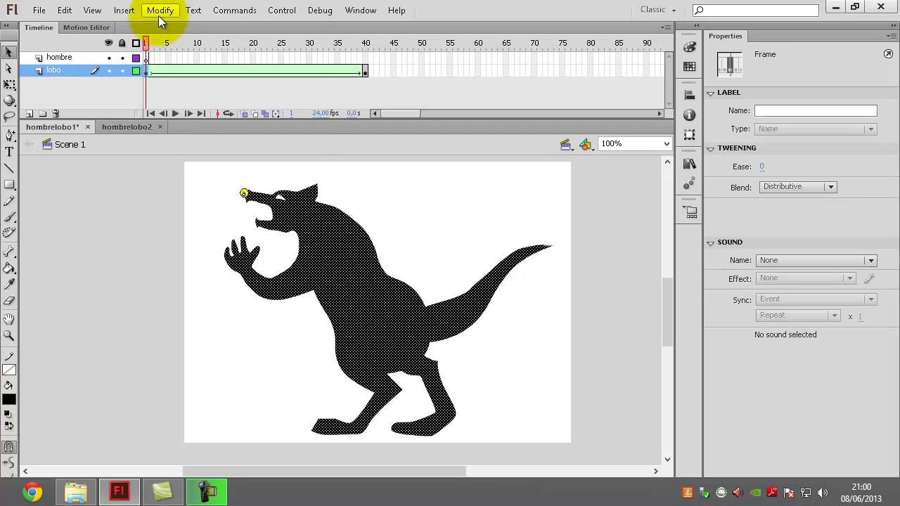
{"action": "left_click", "coordinate": [160, 13]}
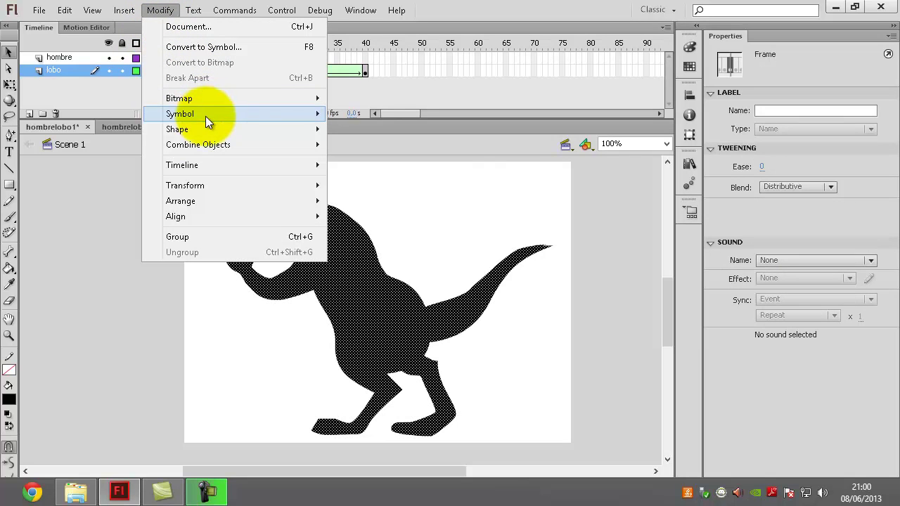
{"action": "mouse_move", "coordinate": [196, 128]}
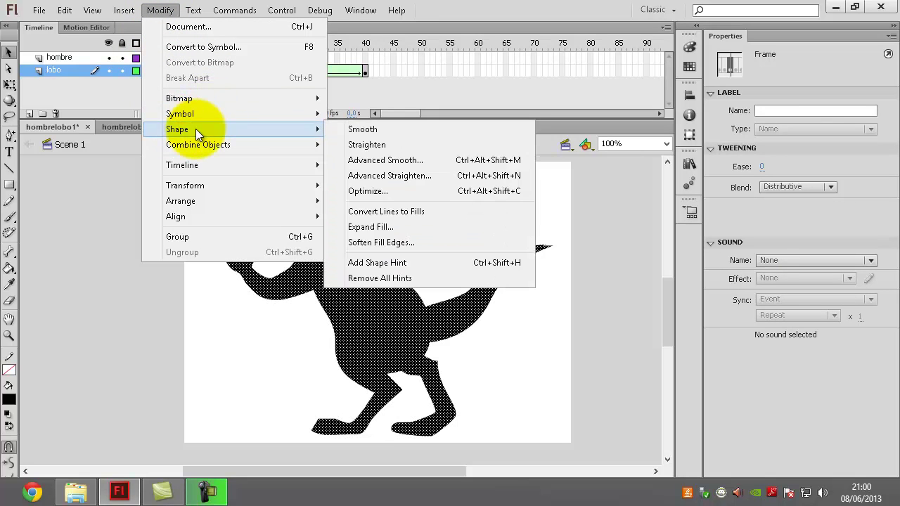
{"action": "left_click", "coordinate": [395, 263]}
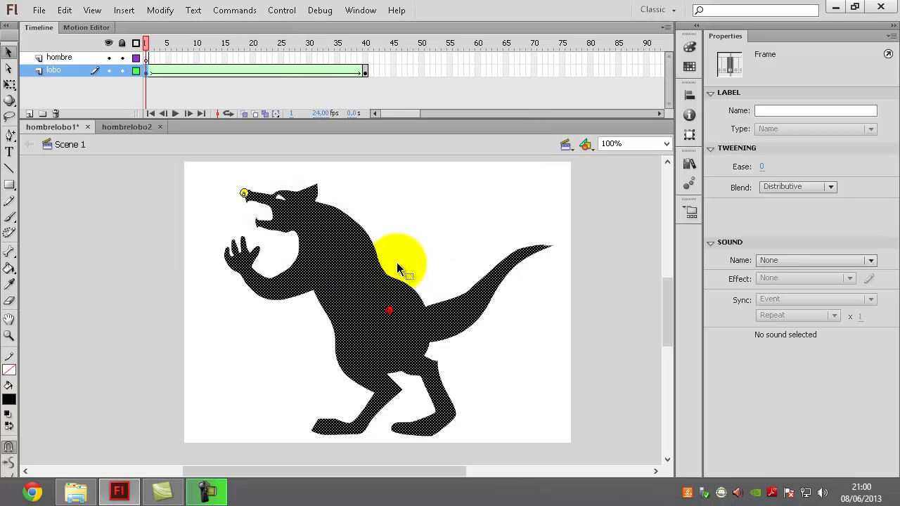
Place shape hint b on the wolf's lower jaw in frame 1 and on the man's chin in frame 40.
{"action": "left_click", "coordinate": [389, 310]}
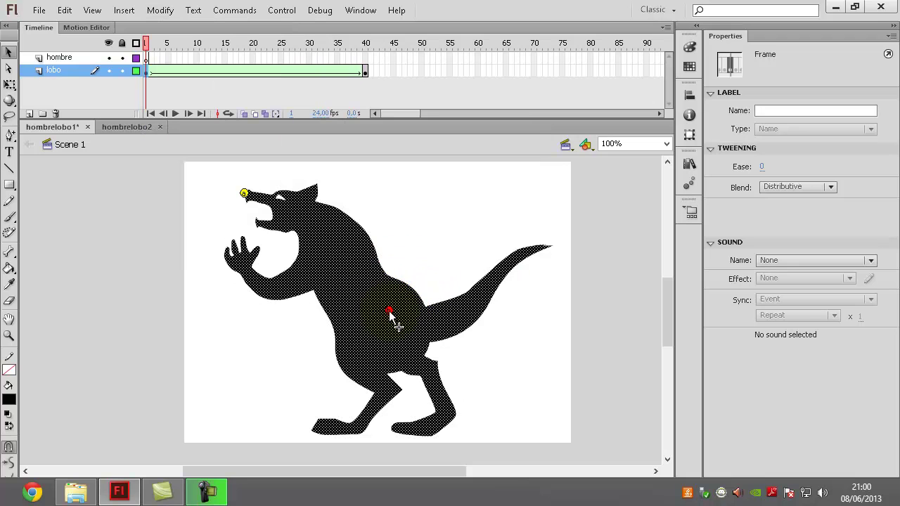
{"action": "left_click_drag", "start_coordinate": [330, 246], "coordinate": [259, 234]}
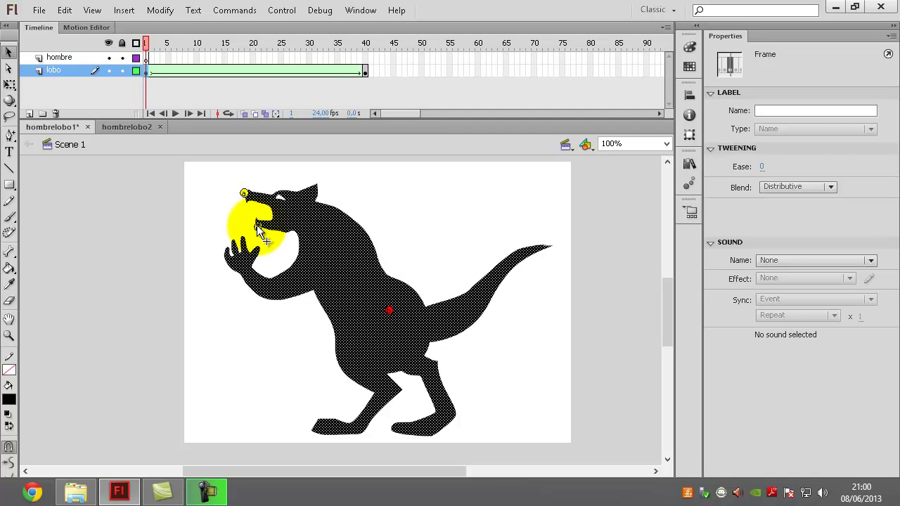
{"action": "left_click_drag", "start_coordinate": [257, 225], "coordinate": [268, 234]}
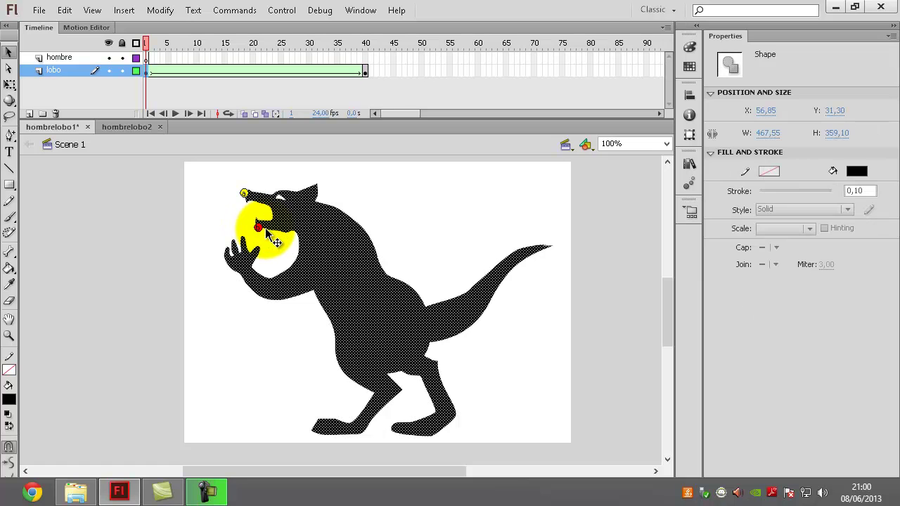
{"action": "left_click", "coordinate": [366, 72]}
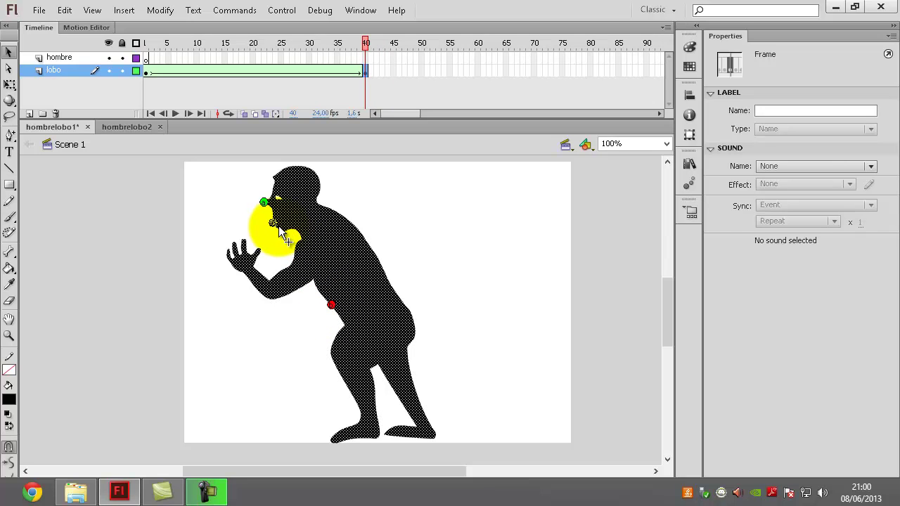
{"action": "left_click_drag", "start_coordinate": [280, 227], "coordinate": [279, 226]}
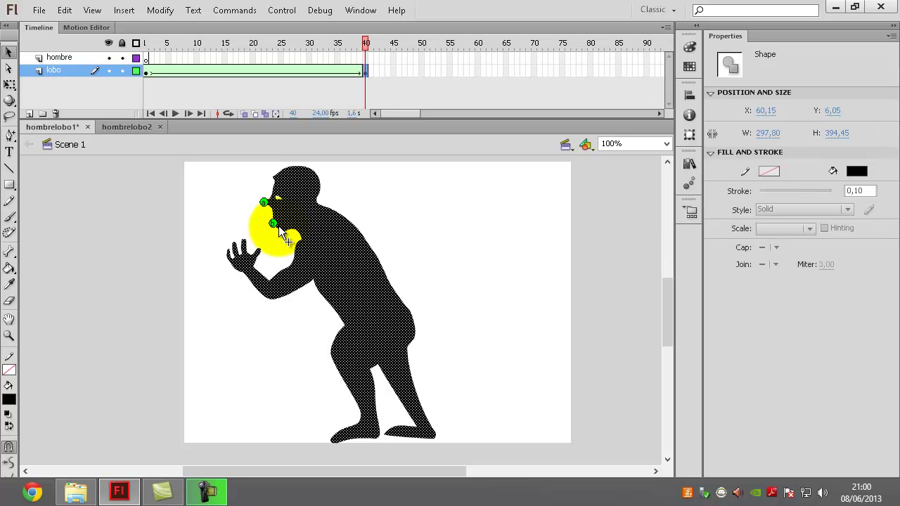
Scrub back and forth through the shape tween to preview the morph with hints a and b in place.
{"action": "left_click_drag", "start_coordinate": [365, 45], "coordinate": [364, 83]}
{"action": "left_click", "coordinate": [367, 71]}
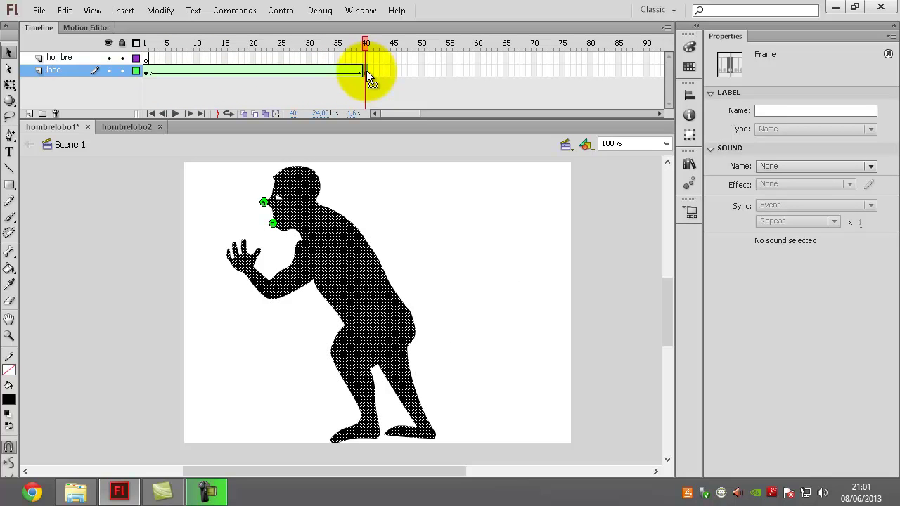
{"action": "left_click_drag", "start_coordinate": [366, 46], "coordinate": [142, 72]}
Select frame 1 of the lobo layer and add a third shape hint to the wolf.
{"action": "left_click", "coordinate": [145, 70]}
{"action": "left_click_drag", "start_coordinate": [664, 314], "coordinate": [665, 320]}
{"action": "left_click", "coordinate": [147, 71]}
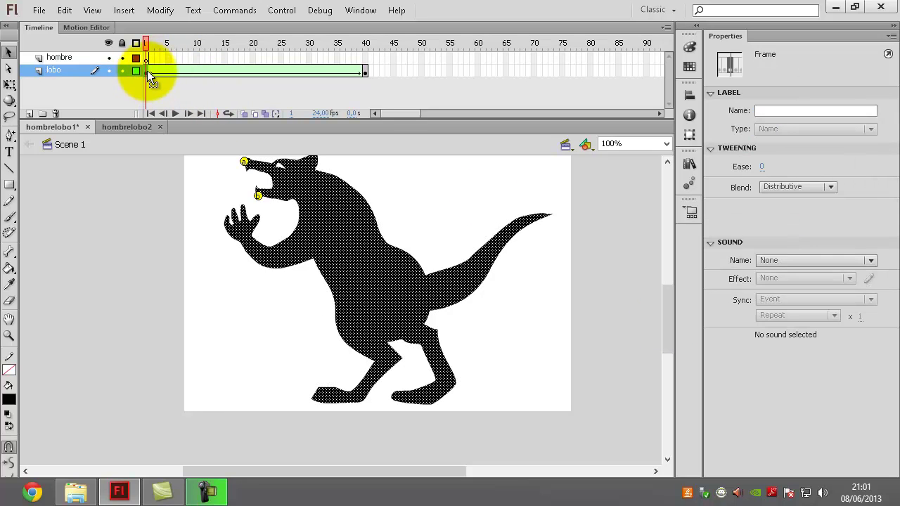
{"action": "left_click", "coordinate": [160, 11]}
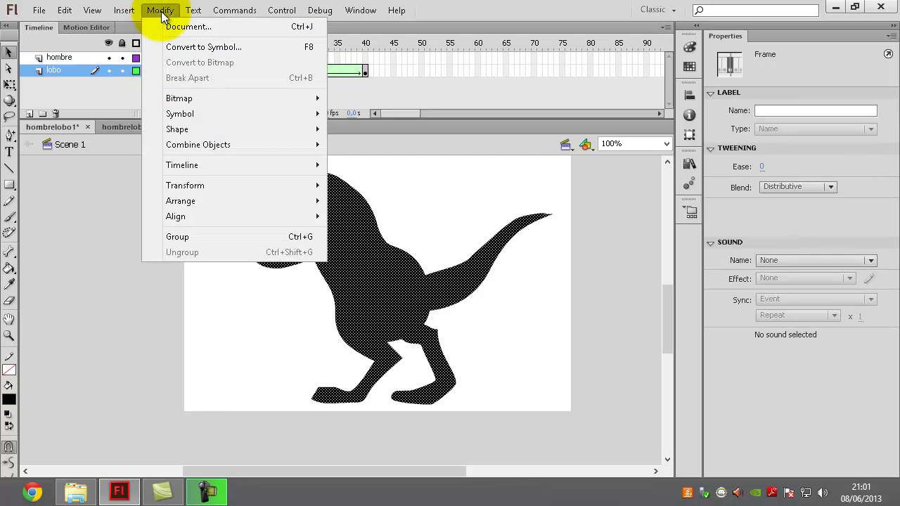
{"action": "mouse_move", "coordinate": [183, 131]}
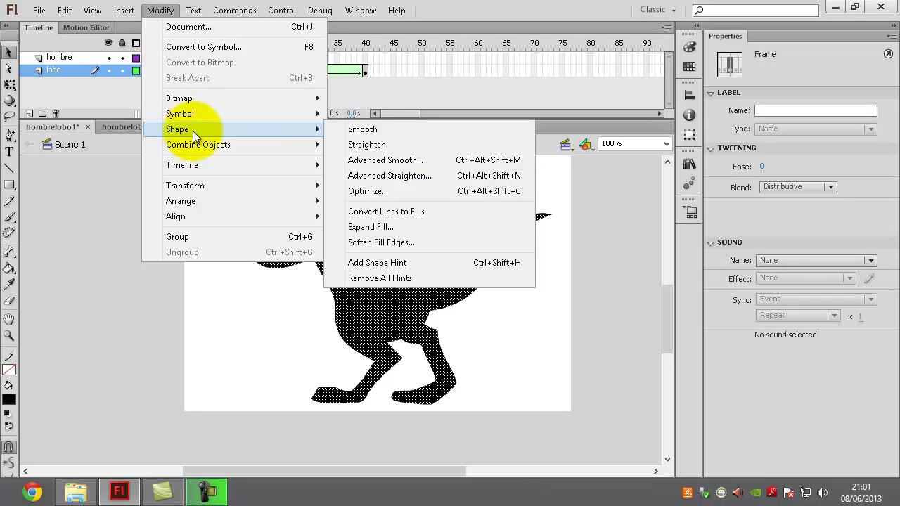
{"action": "left_click", "coordinate": [390, 262]}
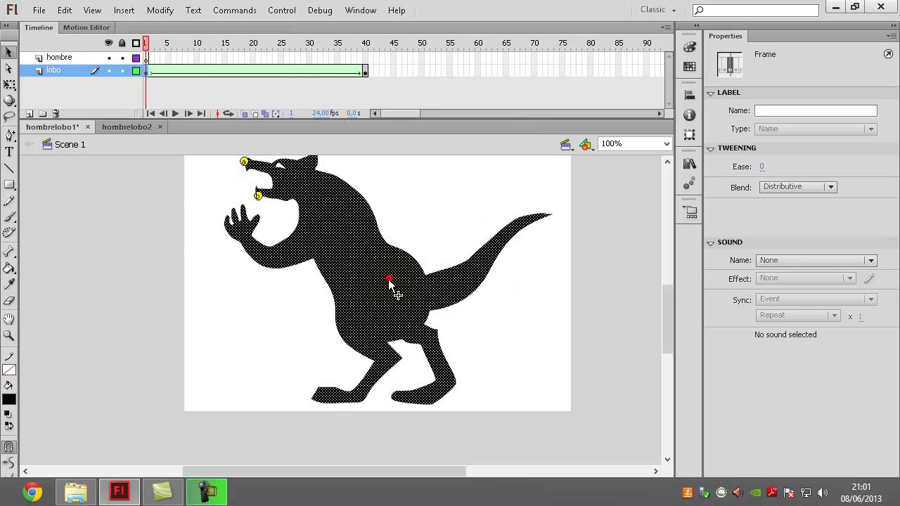
Place shape hint c on the toe tip of the wolf's front foot in frame 1 and of the man's front foot in frame 40.
{"action": "left_click_drag", "start_coordinate": [345, 377], "coordinate": [323, 393]}
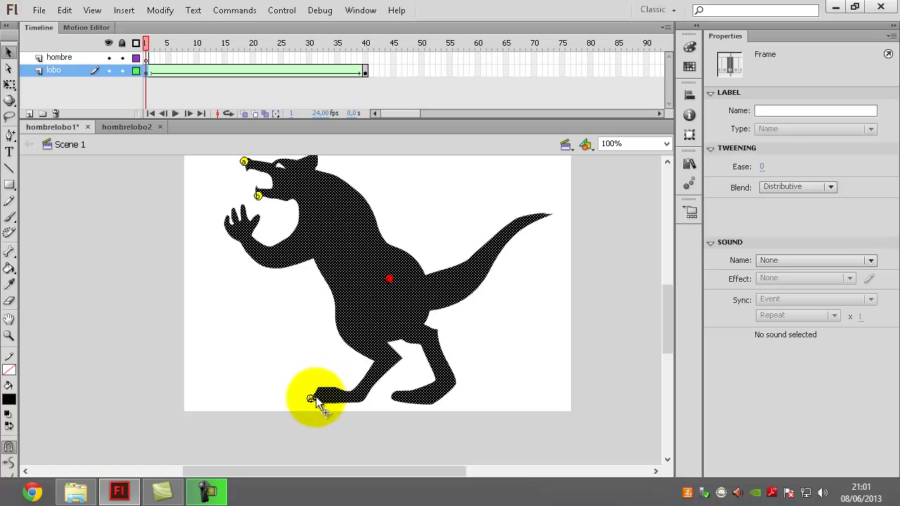
{"action": "left_click_drag", "start_coordinate": [317, 396], "coordinate": [314, 400]}
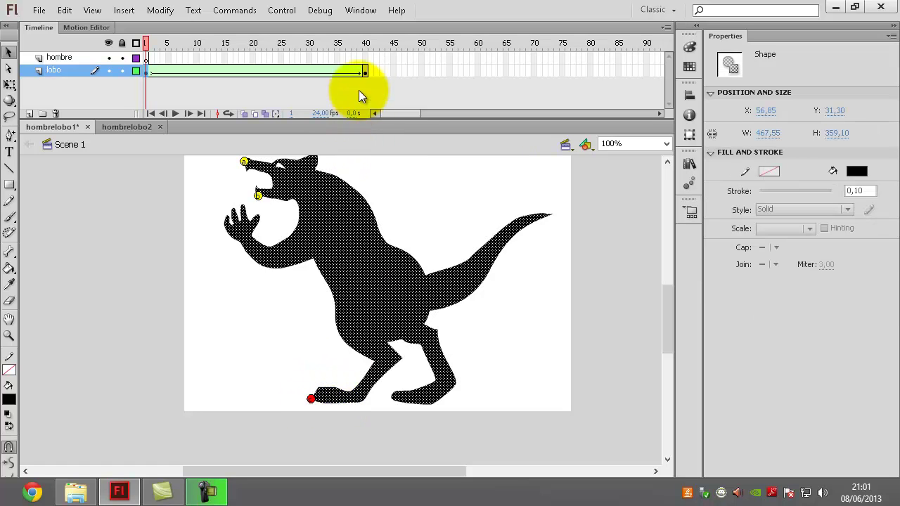
{"action": "left_click", "coordinate": [366, 72]}
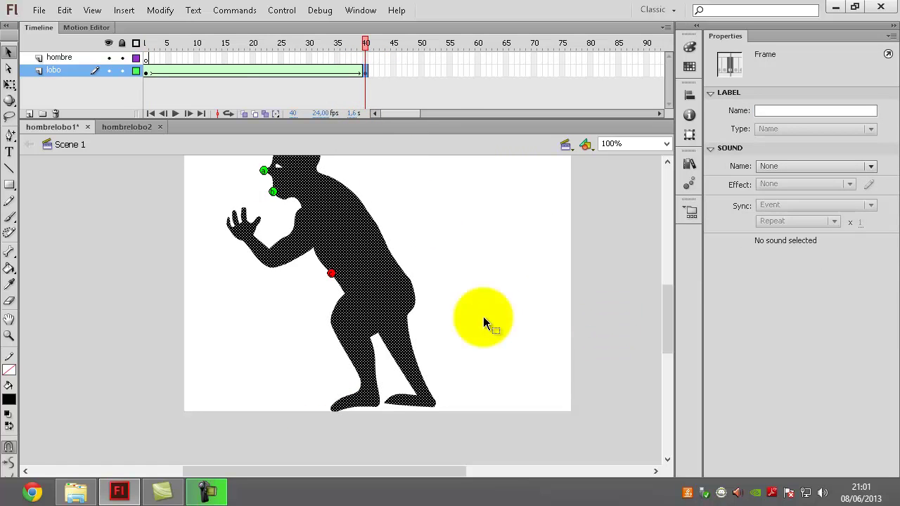
{"action": "left_click_drag", "start_coordinate": [333, 275], "coordinate": [339, 414]}
Scrub through the tween back to frame 1 of the lobo layer and add a fourth shape hint.
{"action": "left_click_drag", "start_coordinate": [365, 44], "coordinate": [136, 81]}
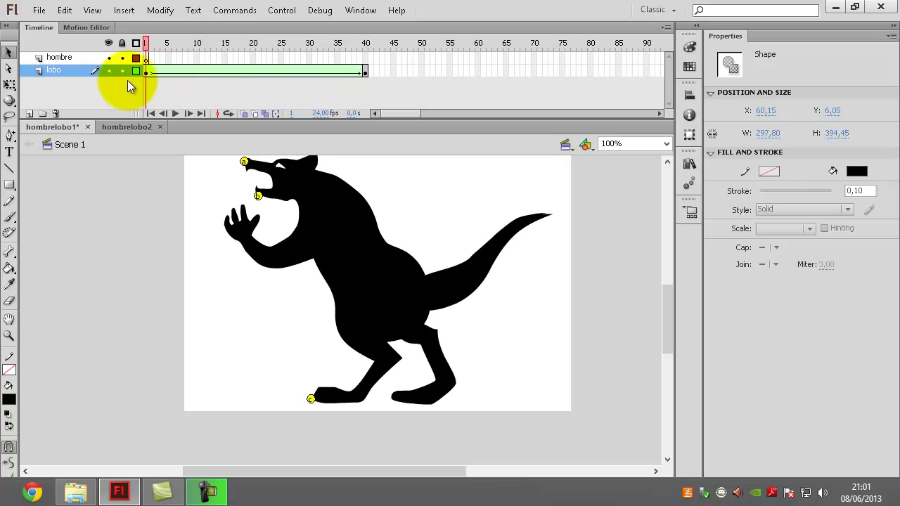
{"action": "left_click_drag", "start_coordinate": [227, 105], "coordinate": [163, 94]}
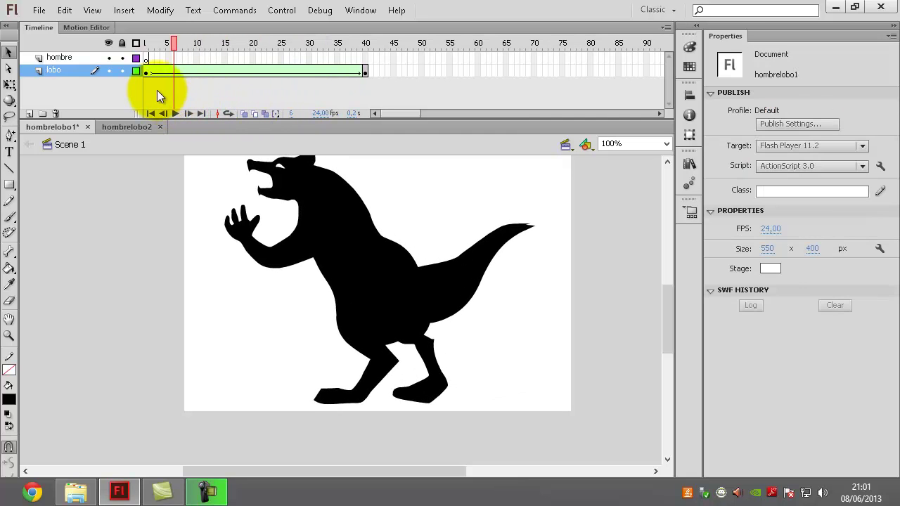
{"action": "left_click", "coordinate": [149, 72]}
{"action": "left_click", "coordinate": [159, 11]}
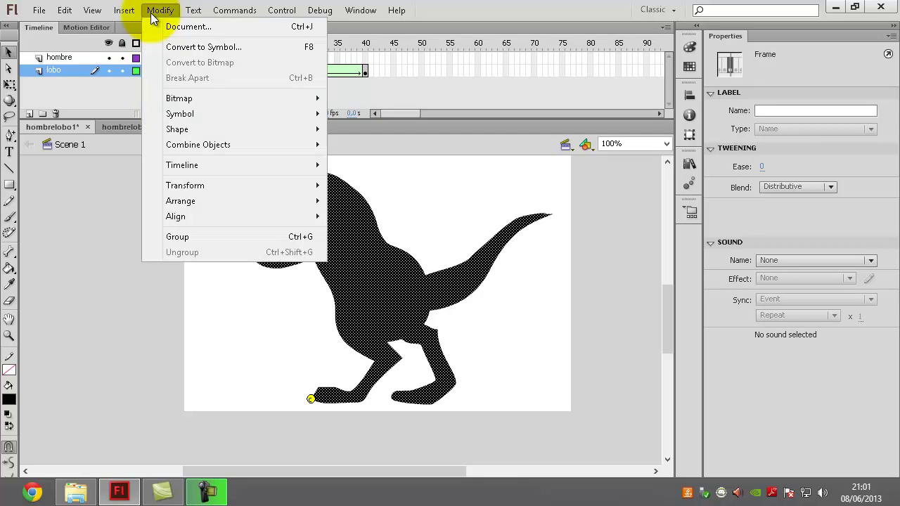
{"action": "mouse_move", "coordinate": [255, 133]}
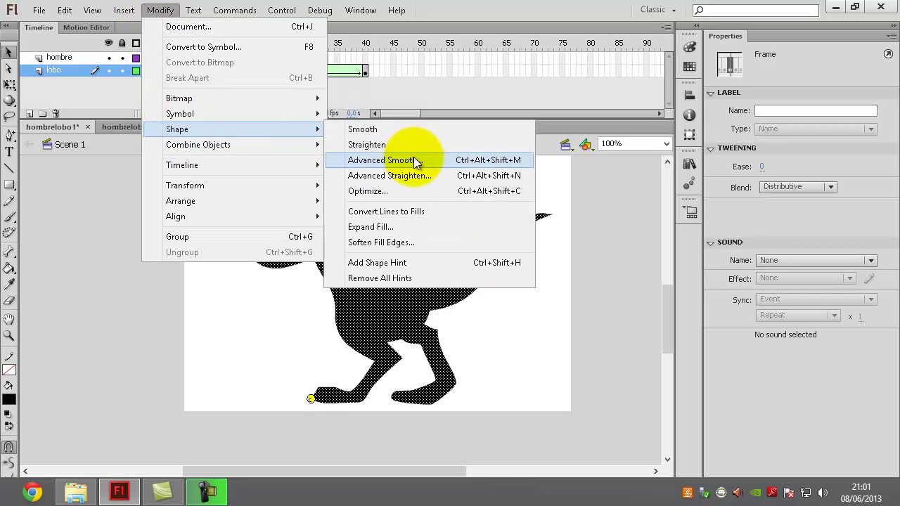
{"action": "left_click", "coordinate": [398, 265]}
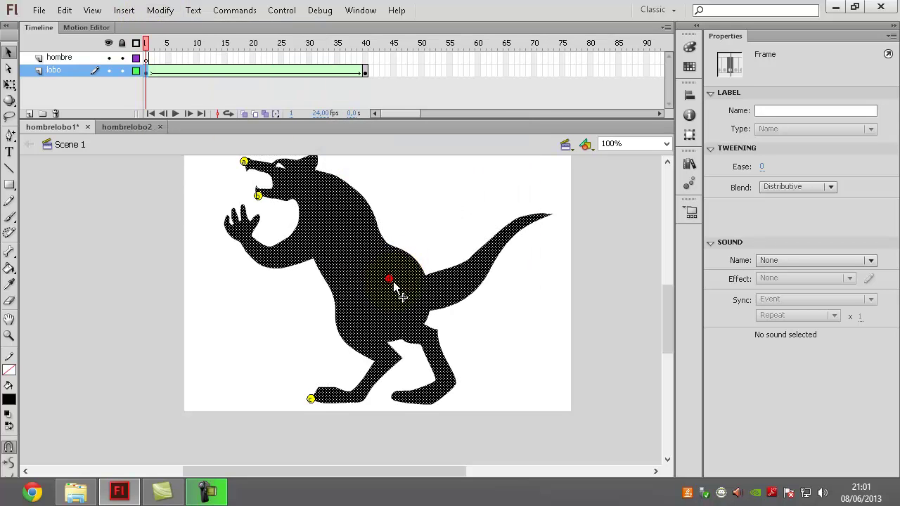
Place shape hint d on the back corner of the wolf's front leg in frame 1 and behind the man's front thigh in frame 40.
{"action": "left_click_drag", "start_coordinate": [386, 286], "coordinate": [402, 360]}
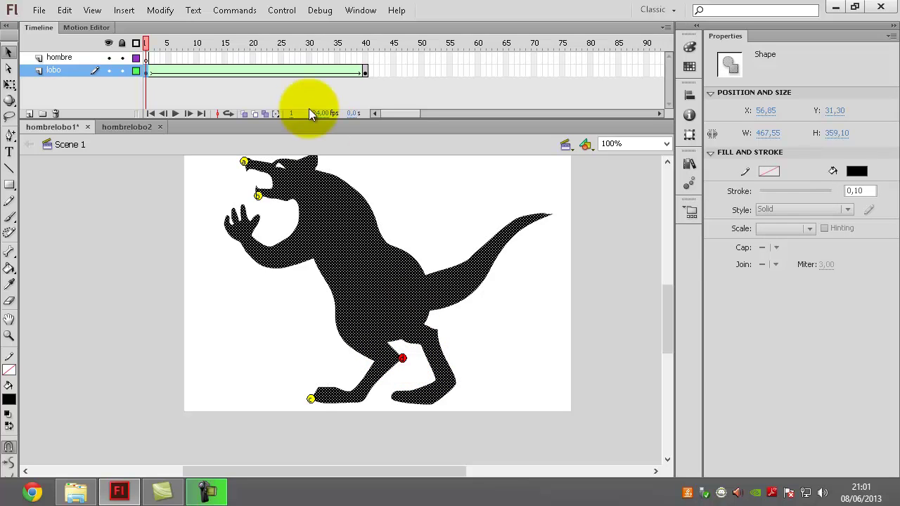
{"action": "left_click", "coordinate": [365, 73]}
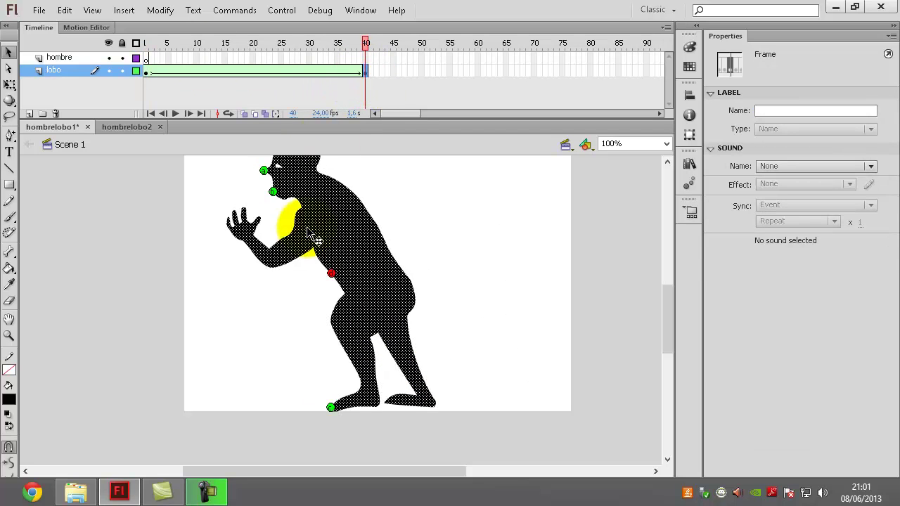
{"action": "left_click_drag", "start_coordinate": [335, 281], "coordinate": [374, 348]}
Preview the tween, return to frame 1 of the lobo layer and add a fifth shape hint.
{"action": "left_click_drag", "start_coordinate": [365, 46], "coordinate": [124, 115]}
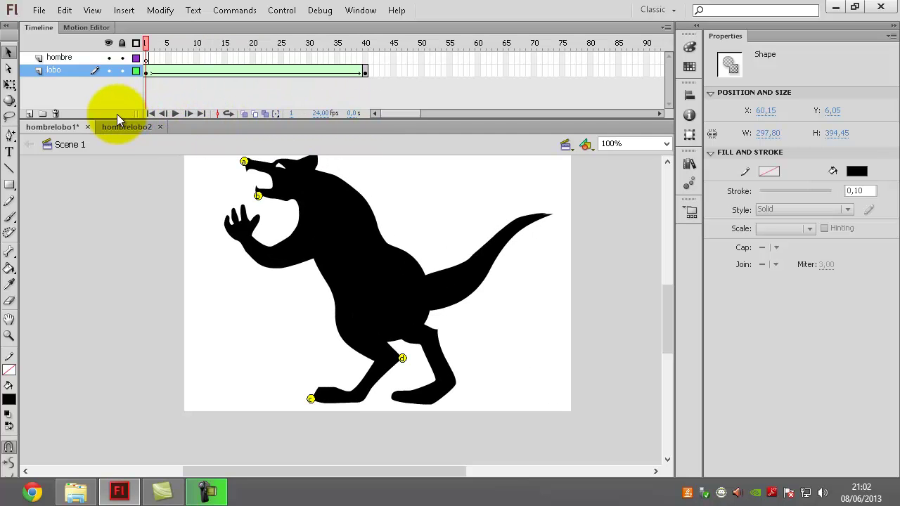
{"action": "left_click", "coordinate": [116, 114]}
{"action": "left_click_drag", "start_coordinate": [149, 43], "coordinate": [129, 77]}
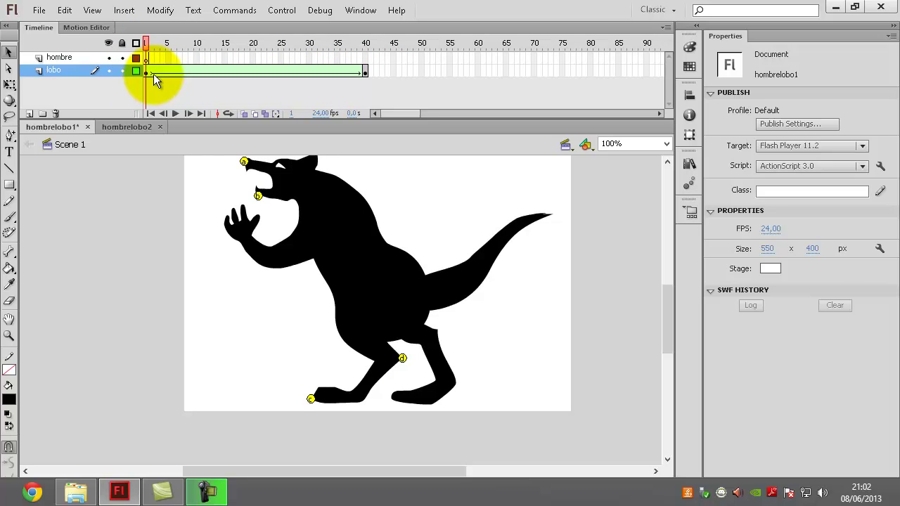
{"action": "left_click", "coordinate": [147, 71]}
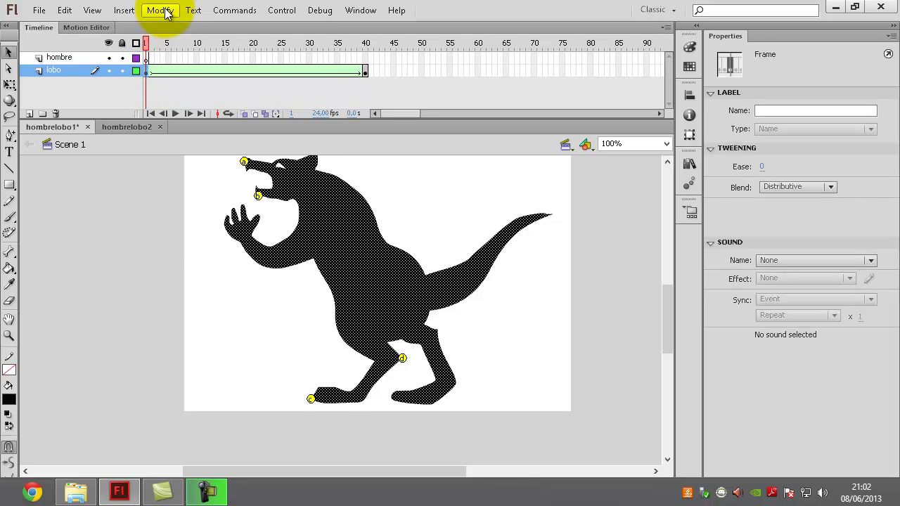
{"action": "left_click", "coordinate": [166, 11]}
{"action": "mouse_move", "coordinate": [208, 129]}
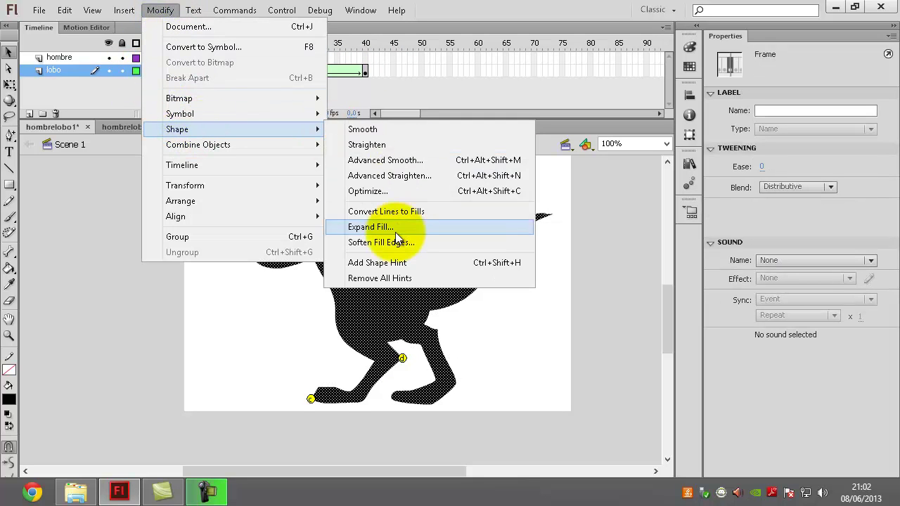
{"action": "left_click", "coordinate": [393, 262]}
Place shape hint e on the inner edge of the rear thigh, on the wolf in frame 1 and on the man in frame 40.
{"action": "left_click_drag", "start_coordinate": [396, 295], "coordinate": [419, 344]}
{"action": "left_click", "coordinate": [399, 239]}
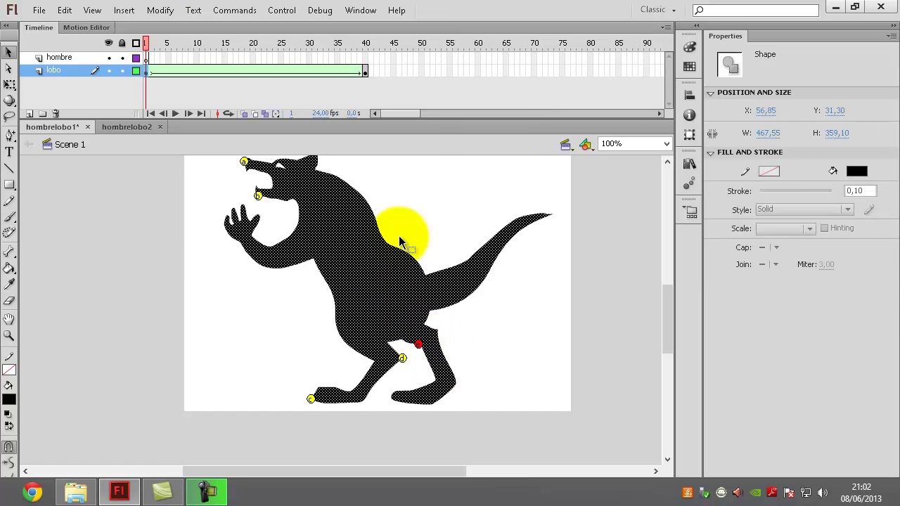
{"action": "left_click", "coordinate": [366, 72]}
{"action": "left_click_drag", "start_coordinate": [332, 276], "coordinate": [391, 357]}
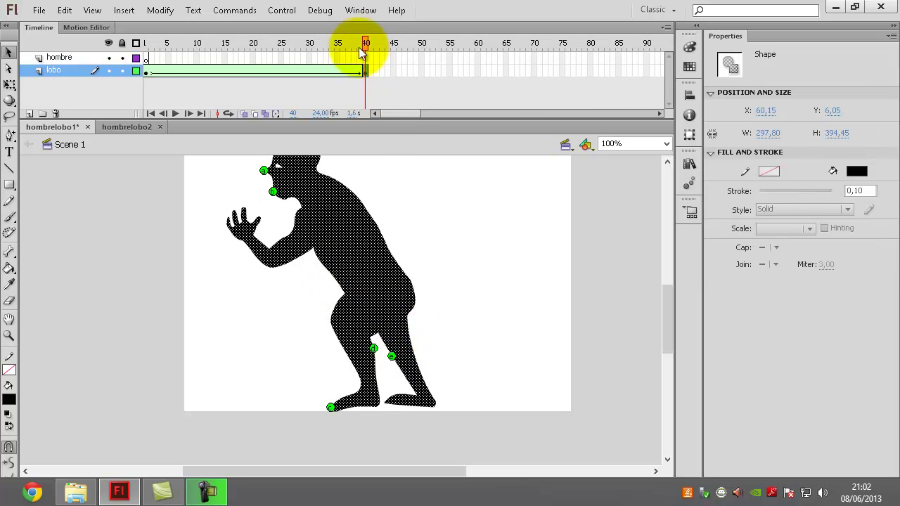
Go back to frame 1 of the lobo layer and add a sixth shape hint to the wolf.
{"action": "left_click_drag", "start_coordinate": [366, 45], "coordinate": [138, 80]}
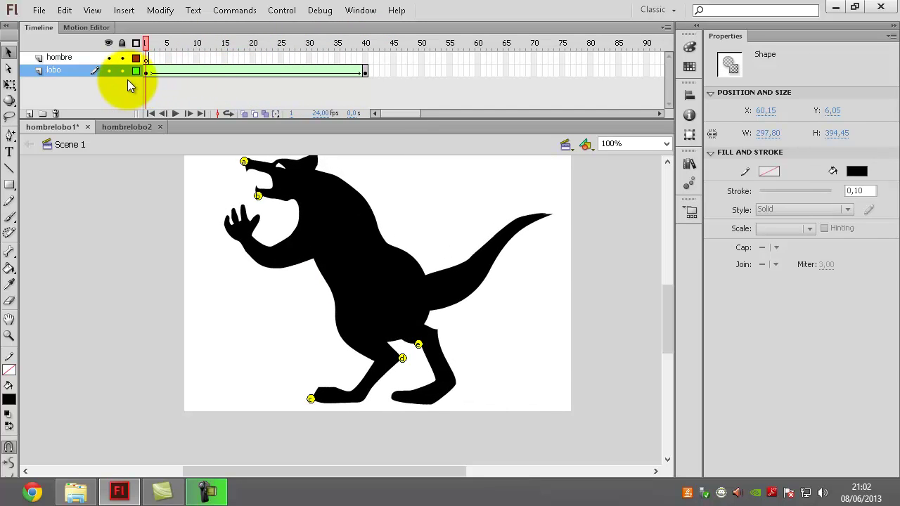
{"action": "left_click", "coordinate": [146, 71]}
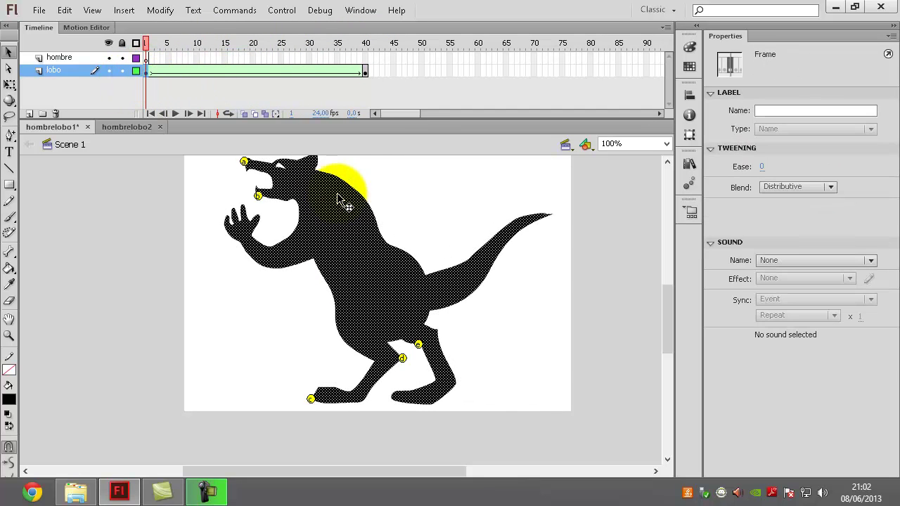
{"action": "left_click", "coordinate": [161, 10]}
{"action": "mouse_move", "coordinate": [203, 129]}
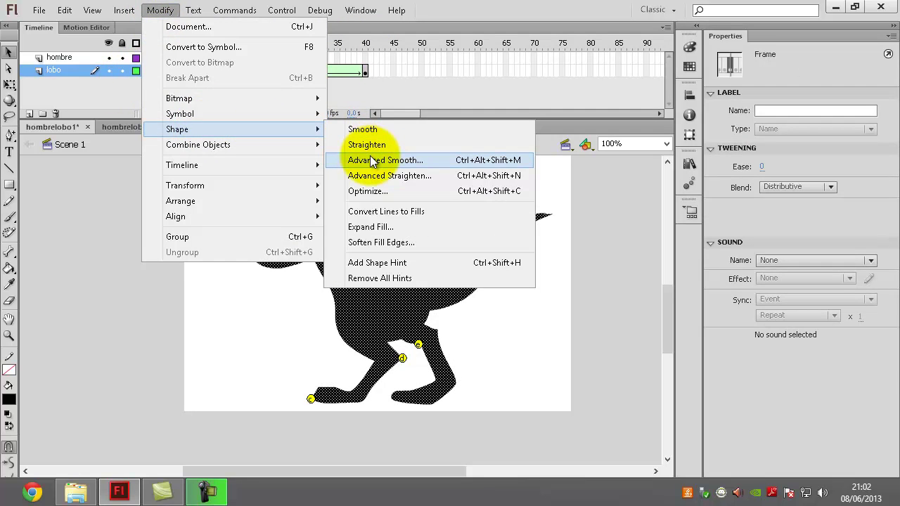
{"action": "left_click", "coordinate": [382, 263]}
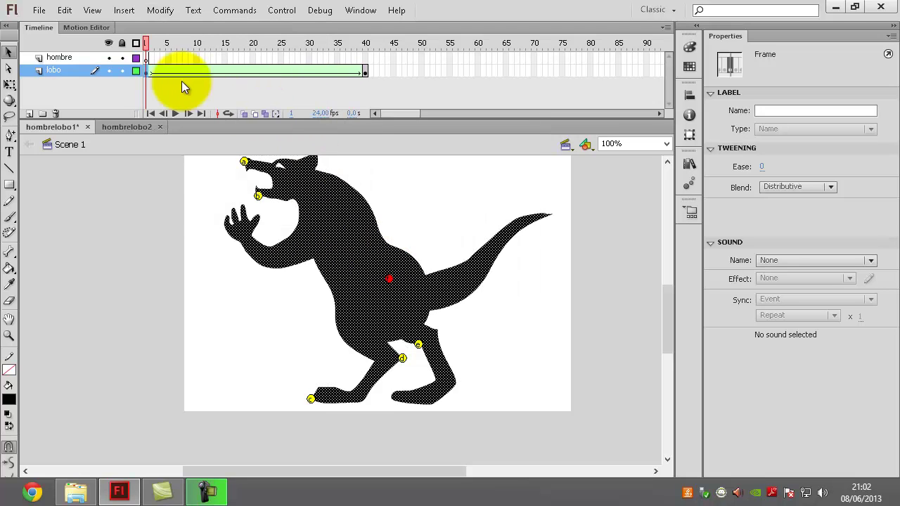
Place shape hint f on the toe tip of the wolf's rear foot in frame 1 and of the man's rear foot in frame 40.
{"action": "left_click", "coordinate": [396, 389]}
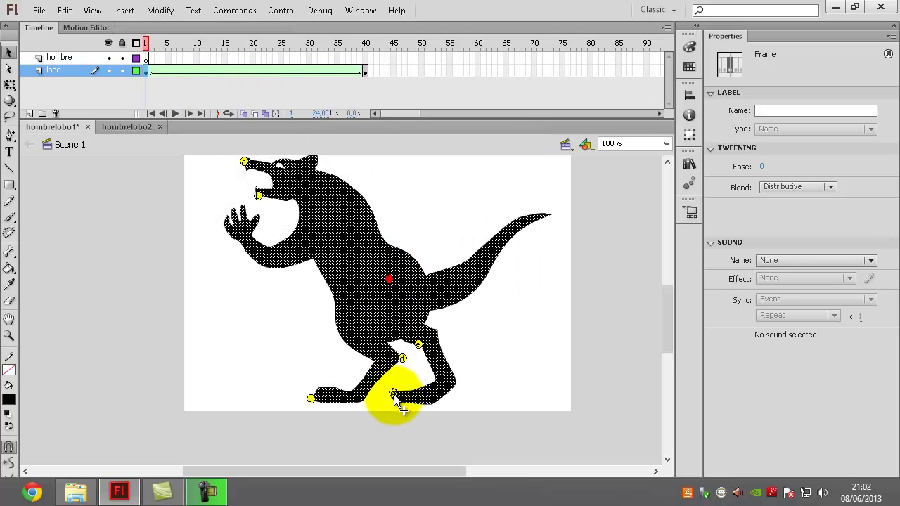
{"action": "left_click_drag", "start_coordinate": [396, 401], "coordinate": [394, 395]}
{"action": "left_click", "coordinate": [347, 170]}
{"action": "left_click", "coordinate": [366, 72]}
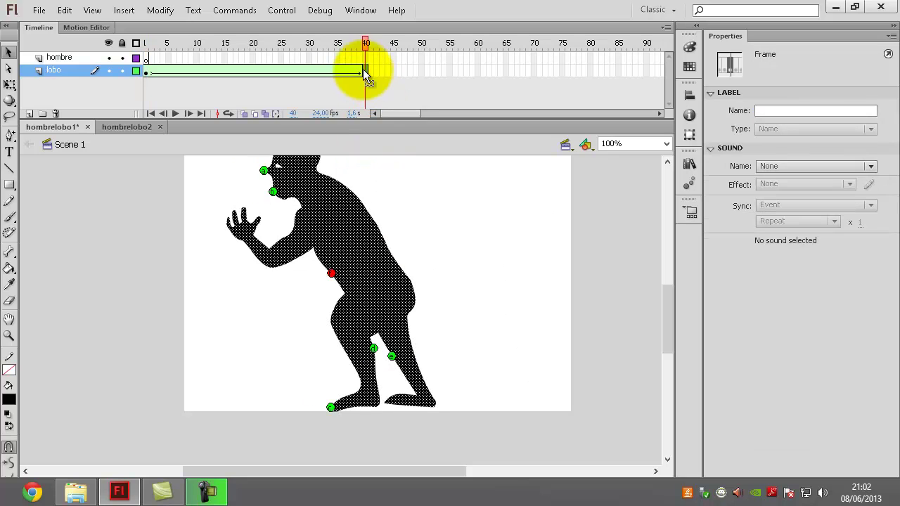
{"action": "left_click", "coordinate": [331, 276]}
{"action": "left_click_drag", "start_coordinate": [337, 280], "coordinate": [395, 401]}
Reselect frame 1 of the lobo layer and add a seventh shape hint to the wolf.
{"action": "left_click_drag", "start_coordinate": [366, 44], "coordinate": [146, 71]}
{"action": "left_click", "coordinate": [147, 71]}
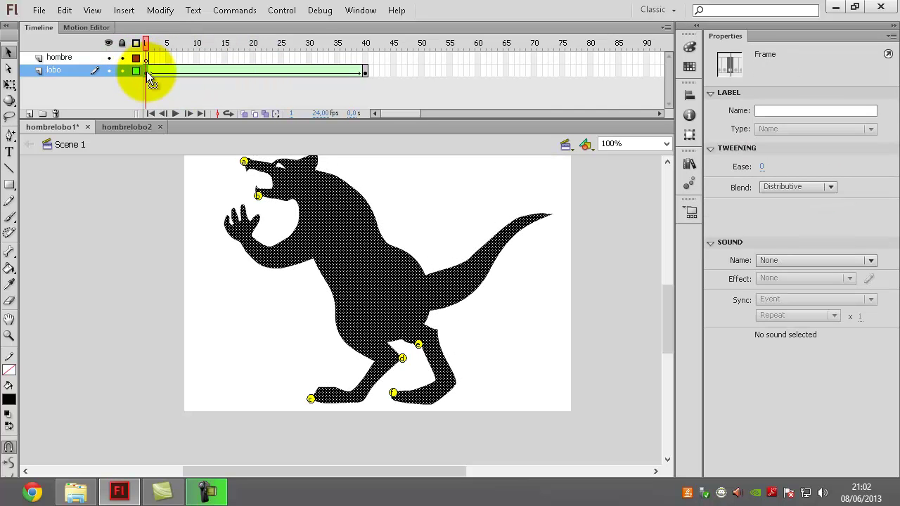
{"action": "left_click", "coordinate": [160, 10]}
{"action": "mouse_move", "coordinate": [201, 130]}
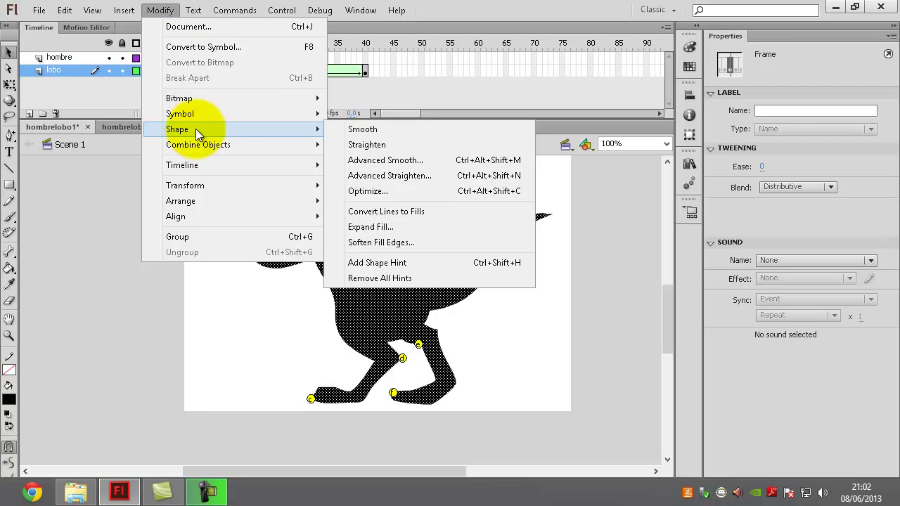
{"action": "left_click", "coordinate": [400, 263]}
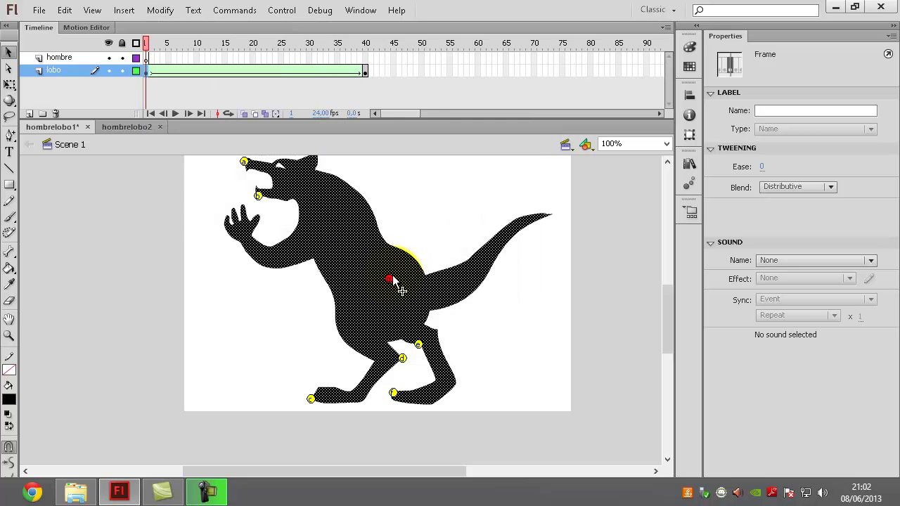
Place shape hint g behind the wolf's rear thigh below the tail in frame 1 and behind the man's rear thigh in frame 40.
{"action": "left_click_drag", "start_coordinate": [391, 281], "coordinate": [433, 326]}
{"action": "left_click", "coordinate": [365, 71]}
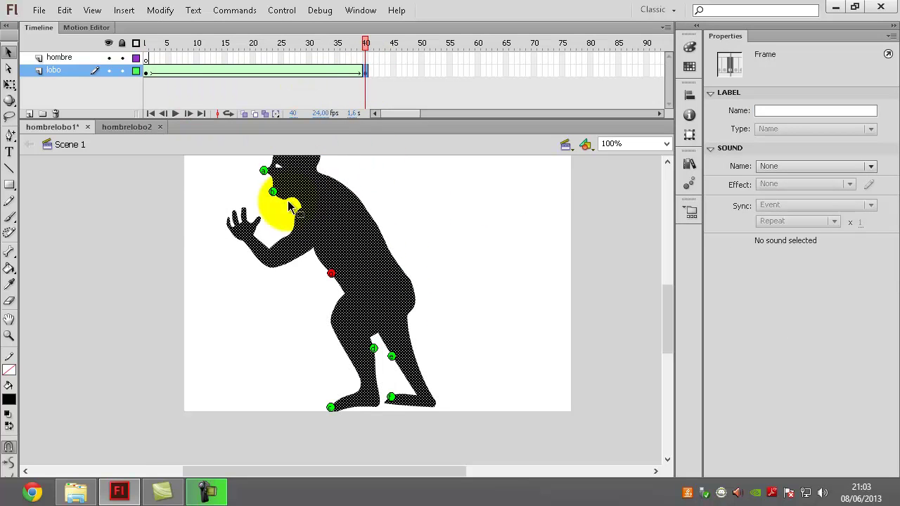
{"action": "left_click_drag", "start_coordinate": [332, 278], "coordinate": [410, 339]}
Scrub through the tween to check the morph with hints a to g, ending on frame 1 of the lobo layer.
{"action": "left_click_drag", "start_coordinate": [367, 51], "coordinate": [214, 49]}
{"action": "left_click_drag", "start_coordinate": [220, 79], "coordinate": [132, 105]}
{"action": "left_click", "coordinate": [114, 104]}
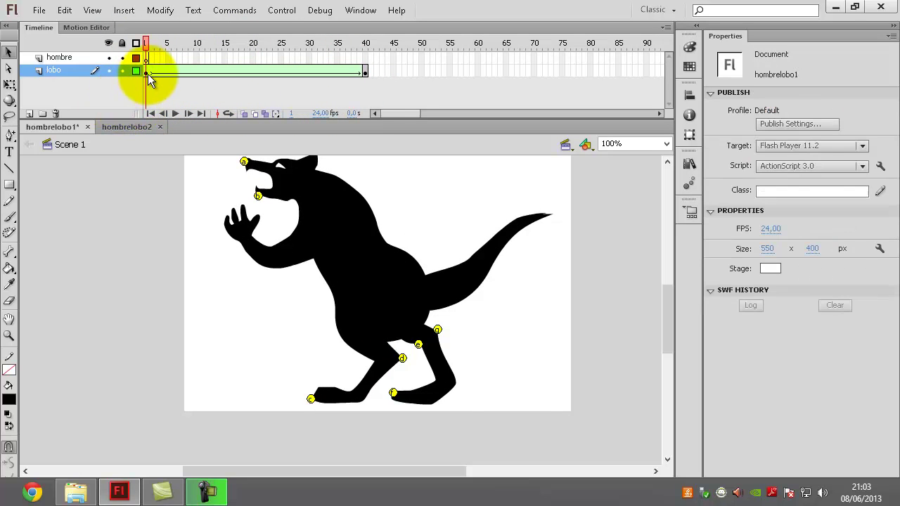
{"action": "left_click", "coordinate": [148, 73]}
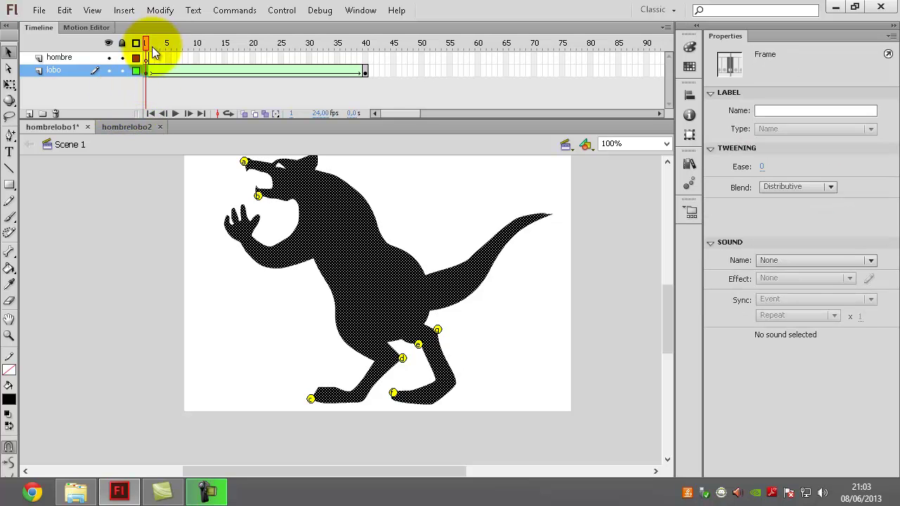
{"action": "left_click_drag", "start_coordinate": [161, 41], "coordinate": [133, 80]}
{"action": "left_click", "coordinate": [119, 74]}
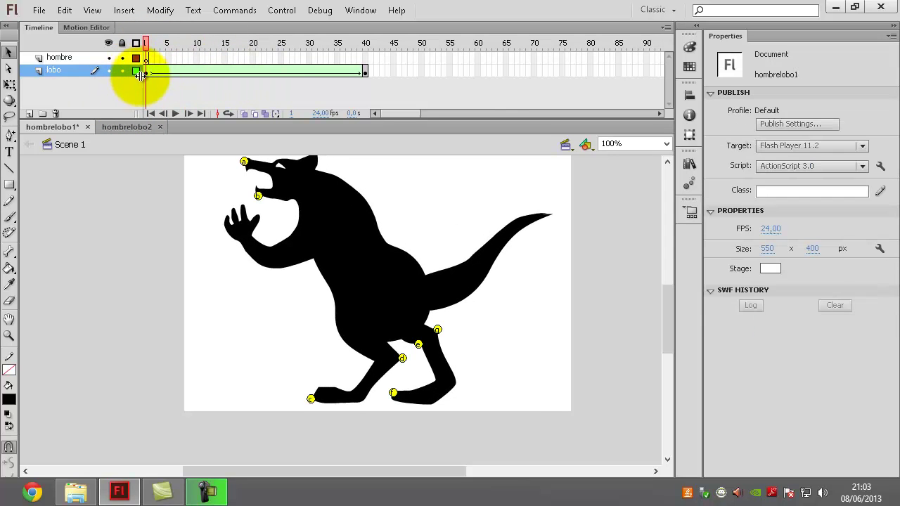
{"action": "left_click", "coordinate": [144, 72]}
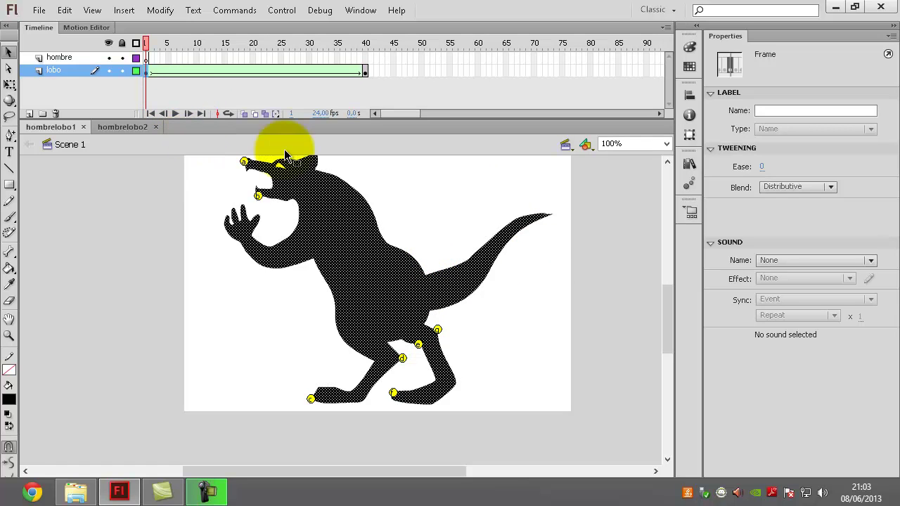
Add shape hint h and place it on the wolf's tail tip in frame 1 and on the man's buttock in frame 40.
{"action": "left_click", "coordinate": [156, 13]}
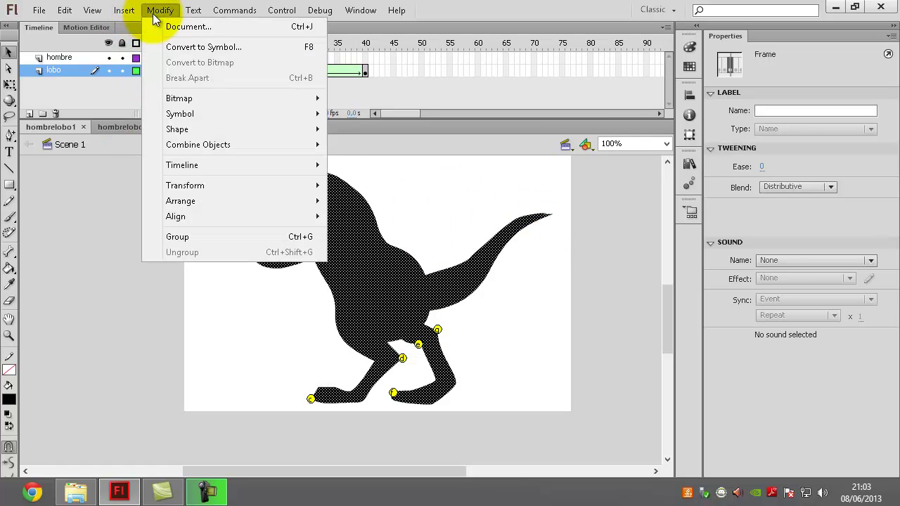
{"action": "mouse_move", "coordinate": [177, 130]}
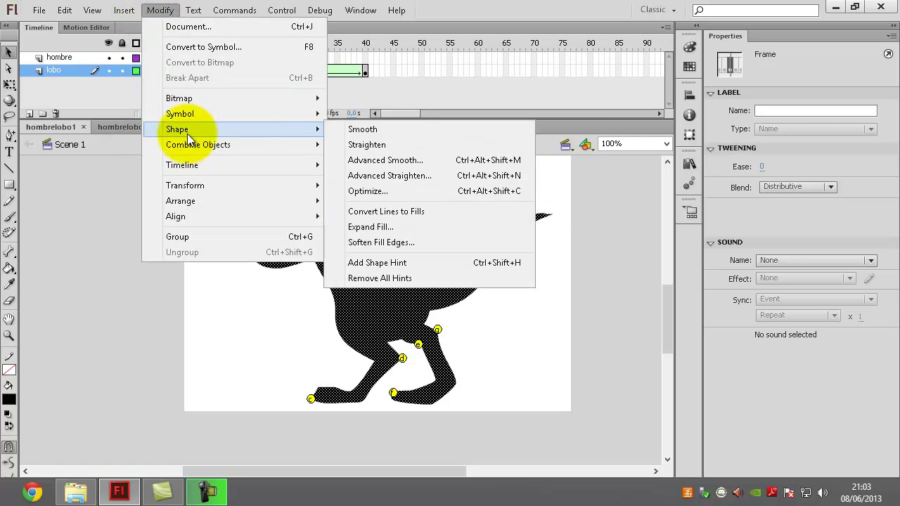
{"action": "left_click", "coordinate": [386, 264]}
{"action": "left_click_drag", "start_coordinate": [394, 280], "coordinate": [551, 223]}
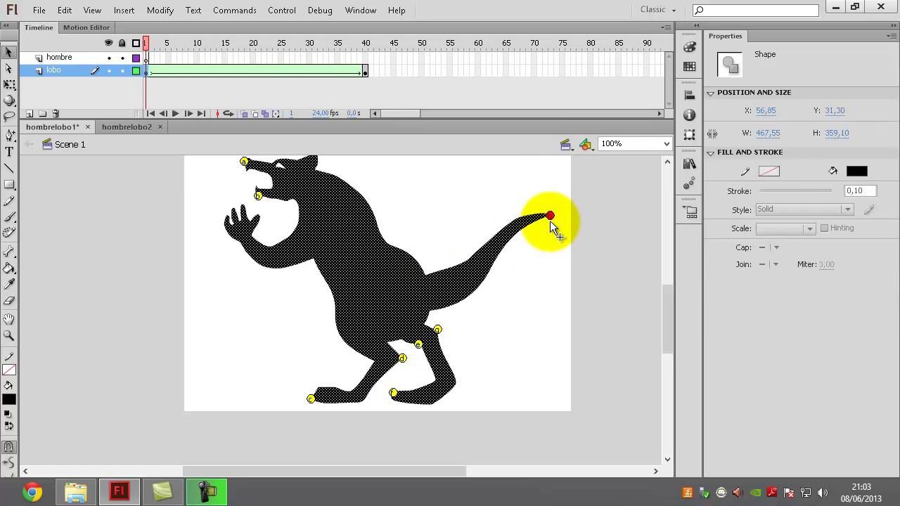
{"action": "left_click", "coordinate": [365, 70]}
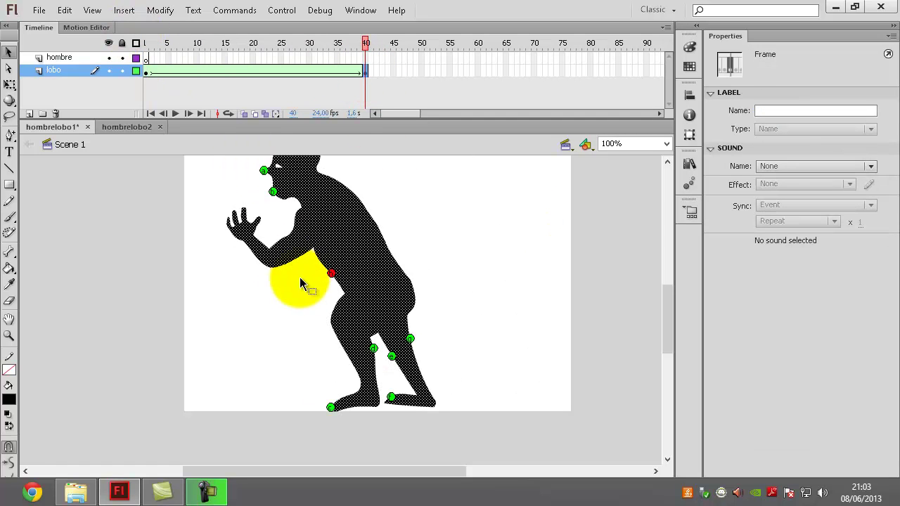
{"action": "left_click_drag", "start_coordinate": [332, 273], "coordinate": [414, 291]}
Add shape hint i at the upper base of the wolf's tail in frame 1 and on the man's lower back just above hint h in frame 40.
{"action": "left_click_drag", "start_coordinate": [369, 48], "coordinate": [147, 115]}
{"action": "left_click", "coordinate": [147, 72]}
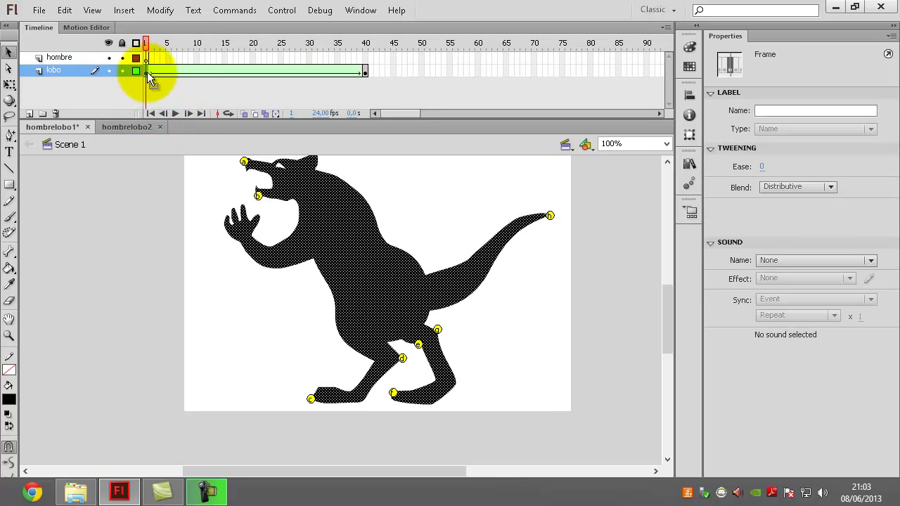
{"action": "left_click", "coordinate": [160, 10]}
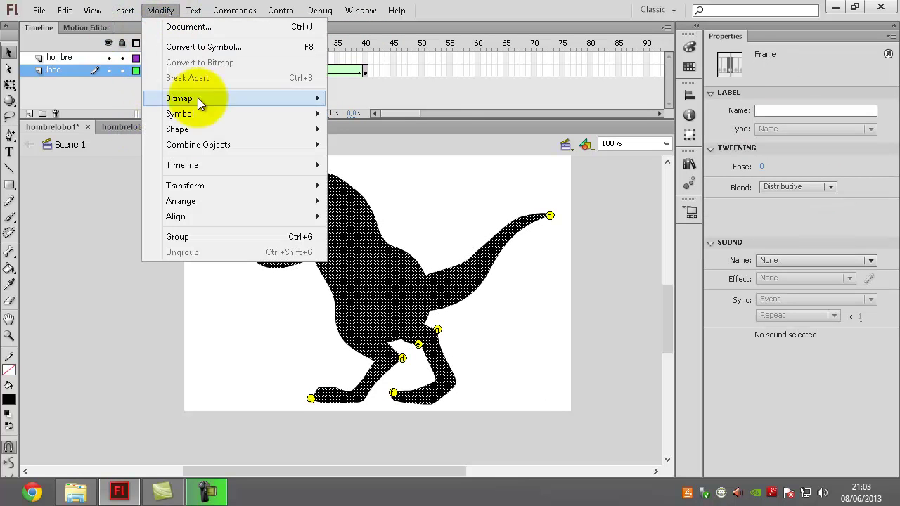
{"action": "mouse_move", "coordinate": [200, 131]}
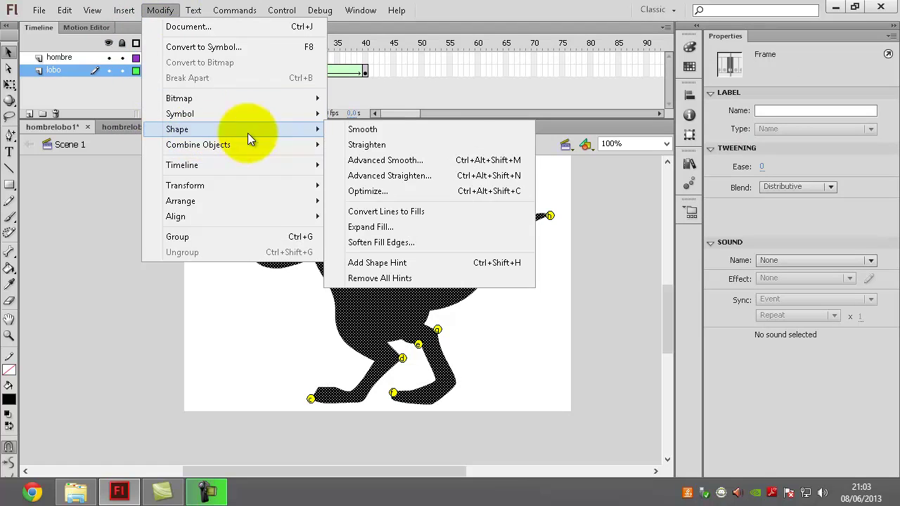
{"action": "left_click", "coordinate": [394, 262]}
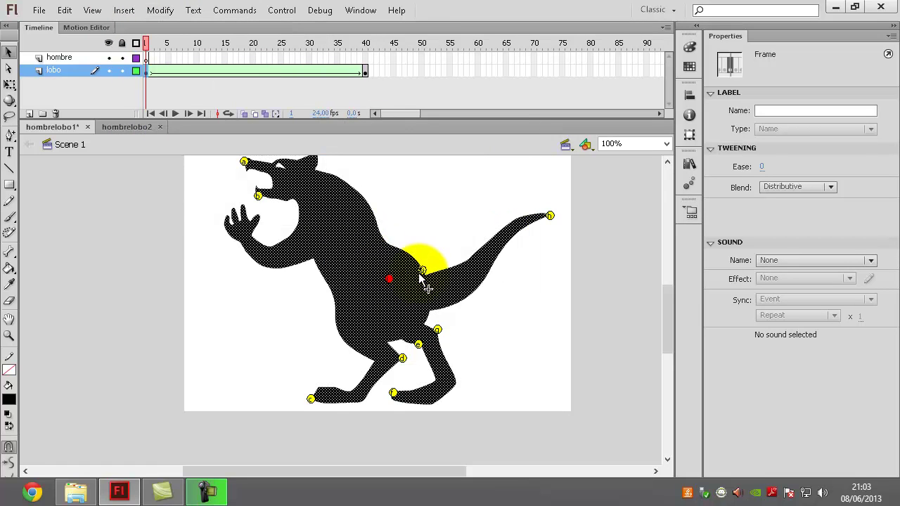
{"action": "left_click_drag", "start_coordinate": [425, 279], "coordinate": [425, 276]}
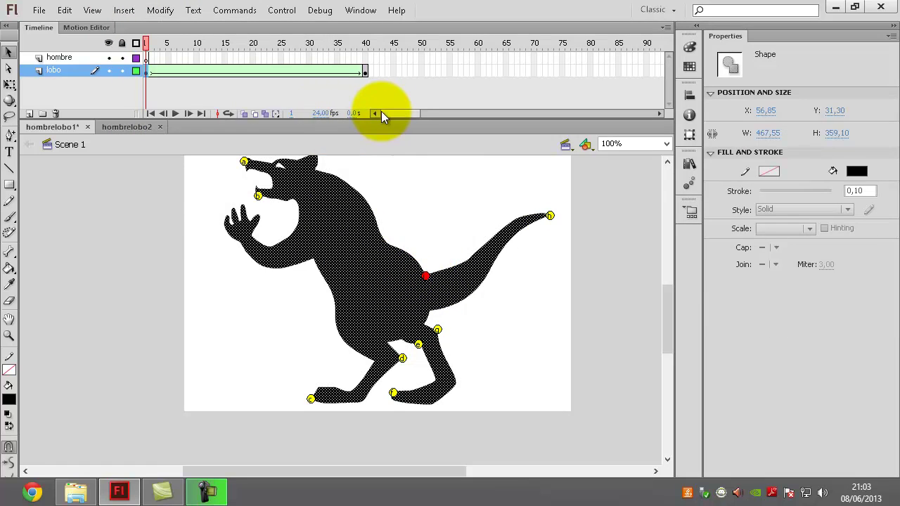
{"action": "left_click", "coordinate": [366, 73]}
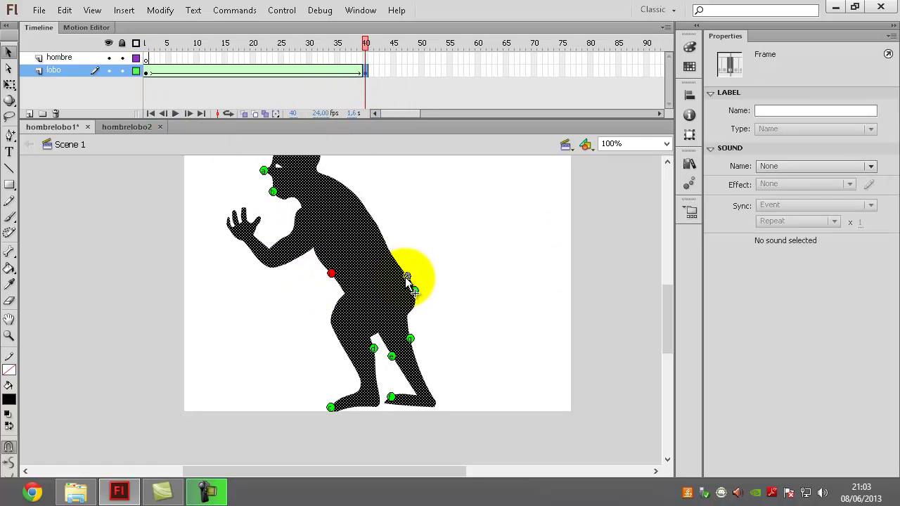
{"action": "left_click", "coordinate": [408, 282]}
Add a tenth shape hint under the base of the wolf's tail in frame 1 and just below hint h on the man's buttock in frame 40.
{"action": "left_click_drag", "start_coordinate": [364, 48], "coordinate": [145, 78]}
{"action": "left_click", "coordinate": [145, 72]}
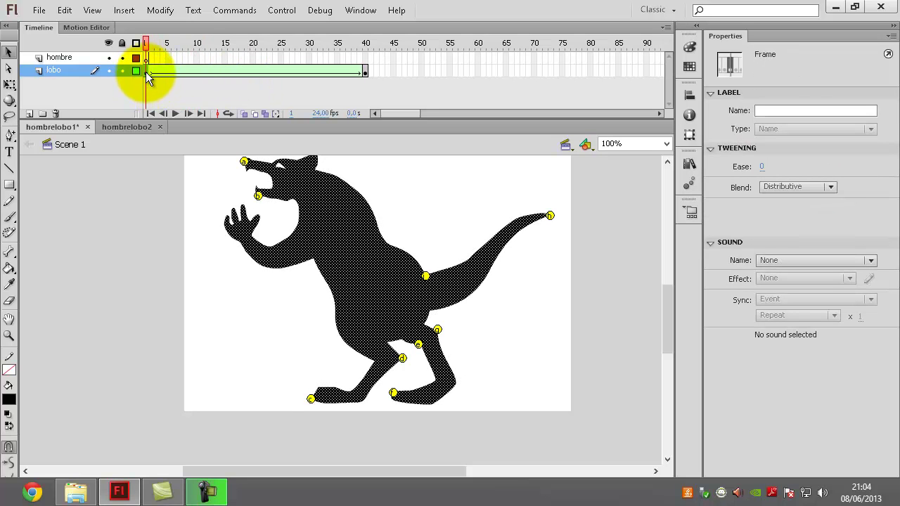
{"action": "left_click", "coordinate": [160, 10]}
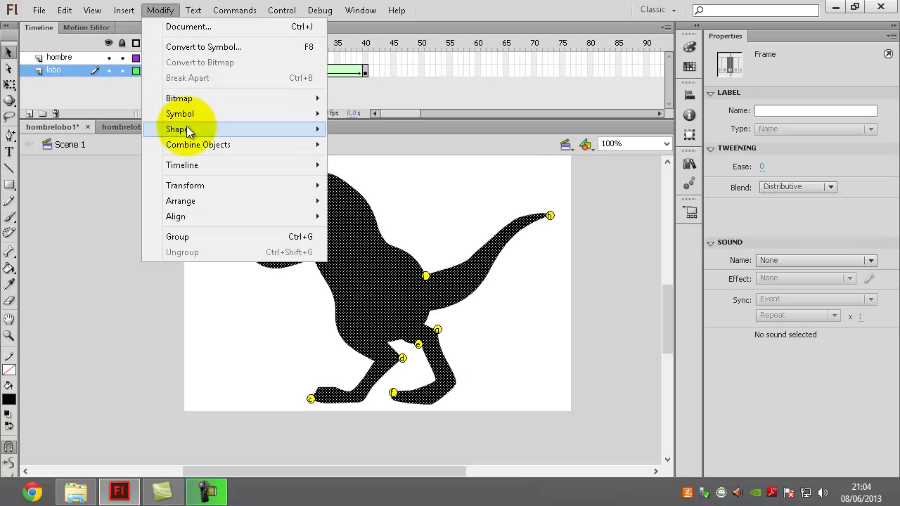
{"action": "mouse_move", "coordinate": [211, 130]}
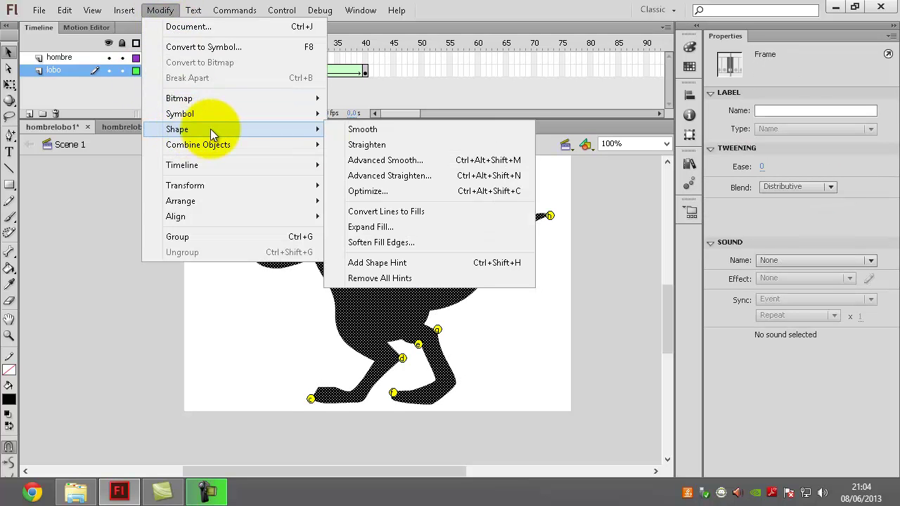
{"action": "left_click", "coordinate": [393, 265]}
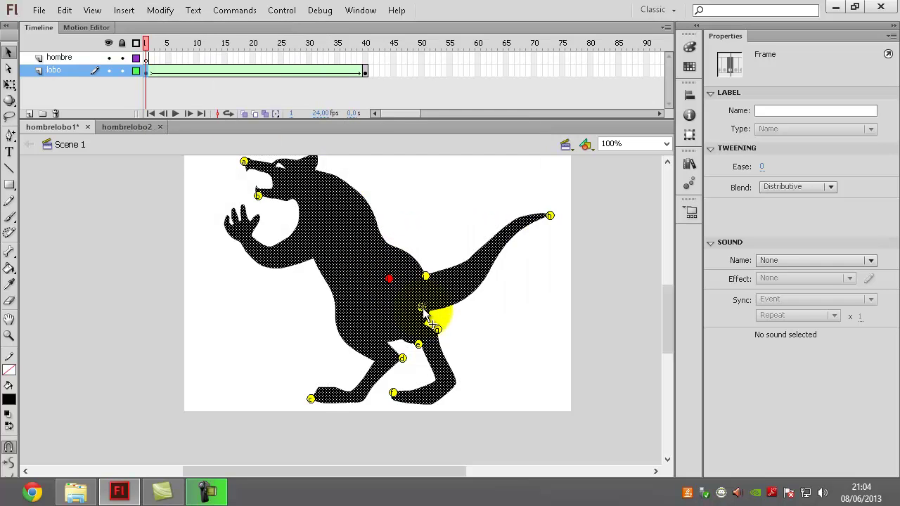
{"action": "left_click_drag", "start_coordinate": [430, 315], "coordinate": [430, 314]}
{"action": "left_click", "coordinate": [366, 71]}
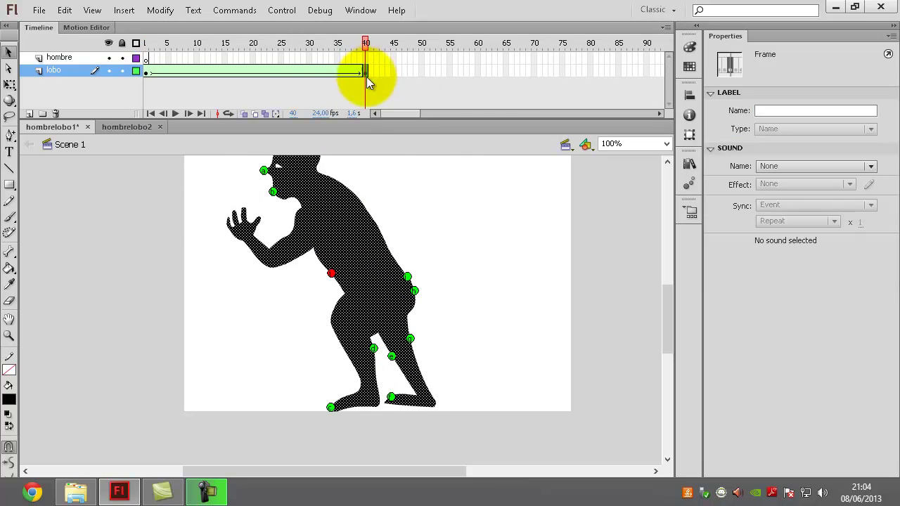
{"action": "left_click_drag", "start_coordinate": [336, 280], "coordinate": [415, 306]}
Scrub through the tween and test the movie to check how the tail morphs, ending on frame 1.
{"action": "left_click_drag", "start_coordinate": [365, 45], "coordinate": [170, 79]}
{"action": "left_click", "coordinate": [638, 278]}
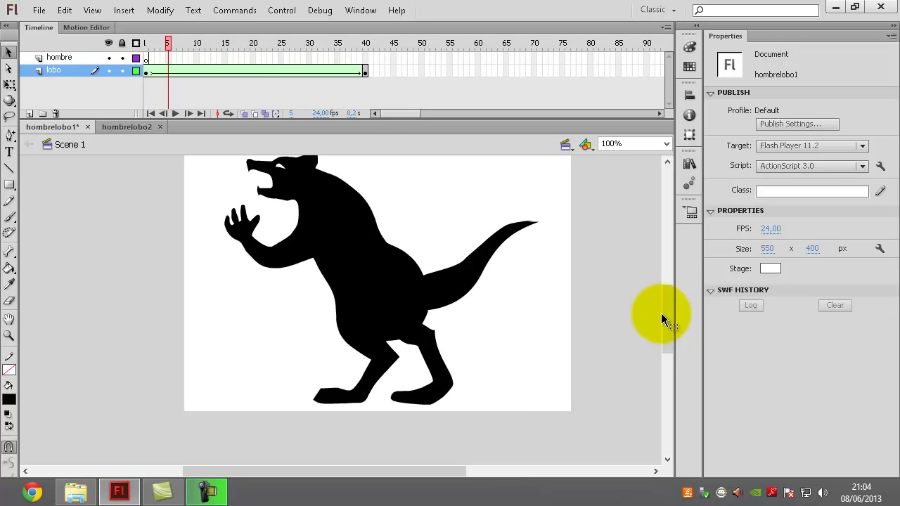
{"action": "left_click_drag", "start_coordinate": [666, 310], "coordinate": [666, 302]}
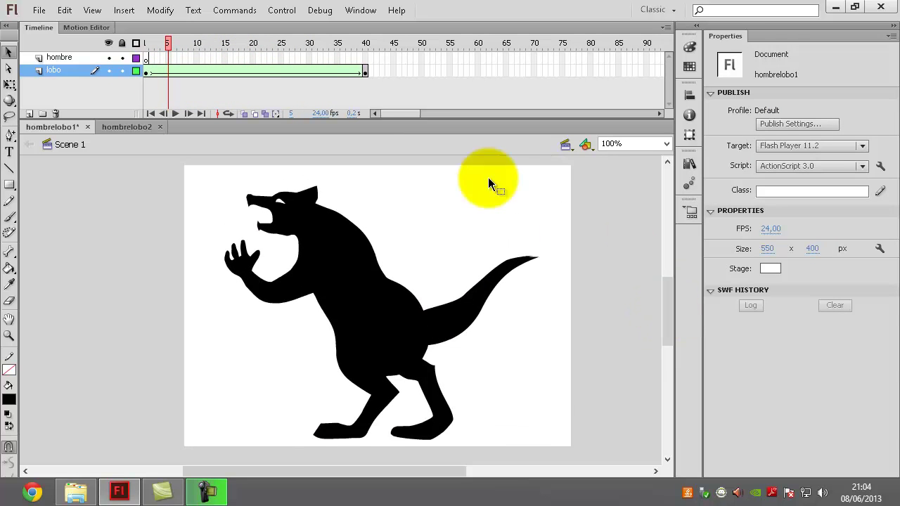
{"action": "left_click_drag", "start_coordinate": [155, 45], "coordinate": [277, 115]}
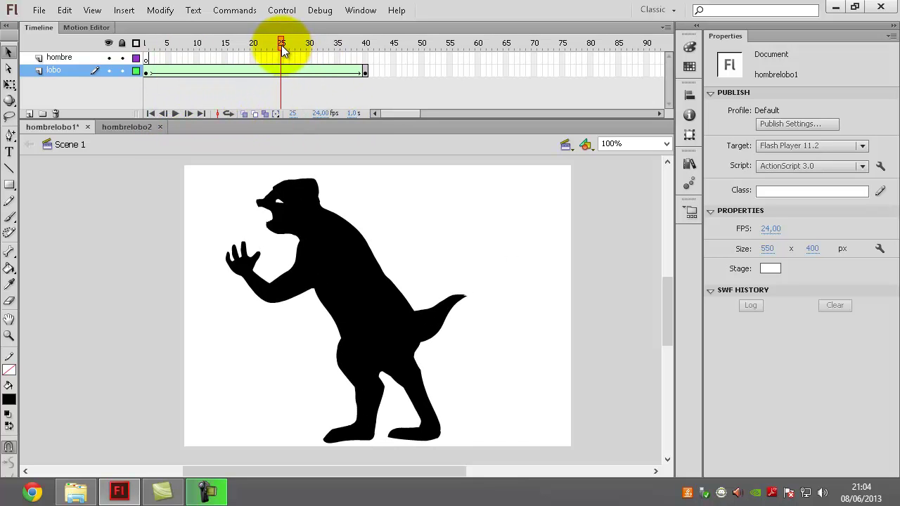
{"action": "left_click_drag", "start_coordinate": [141, 53], "coordinate": [138, 98]}
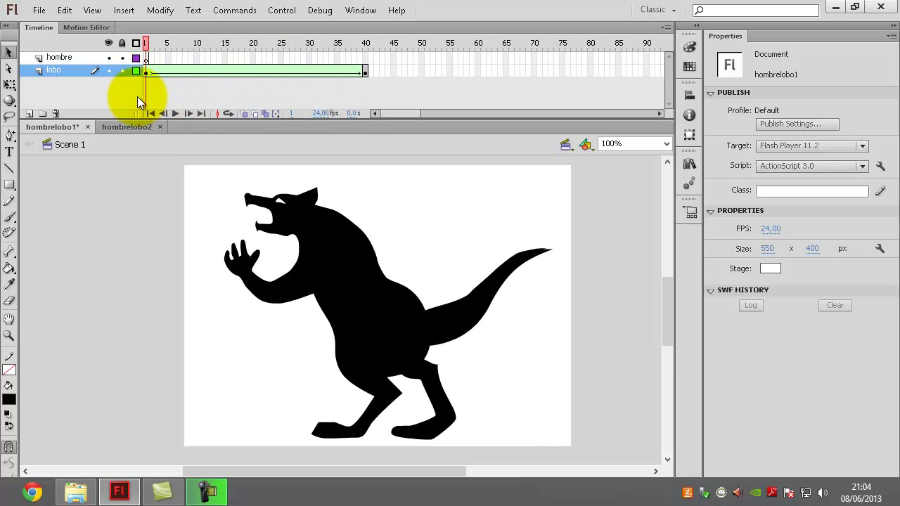
{"action": "key", "text": "ctrl+Return"}
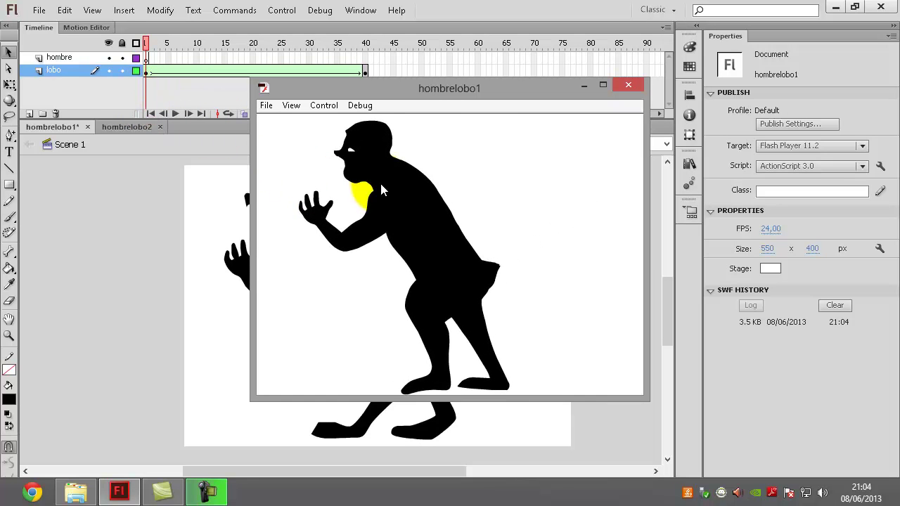
{"action": "left_click", "coordinate": [628, 85]}
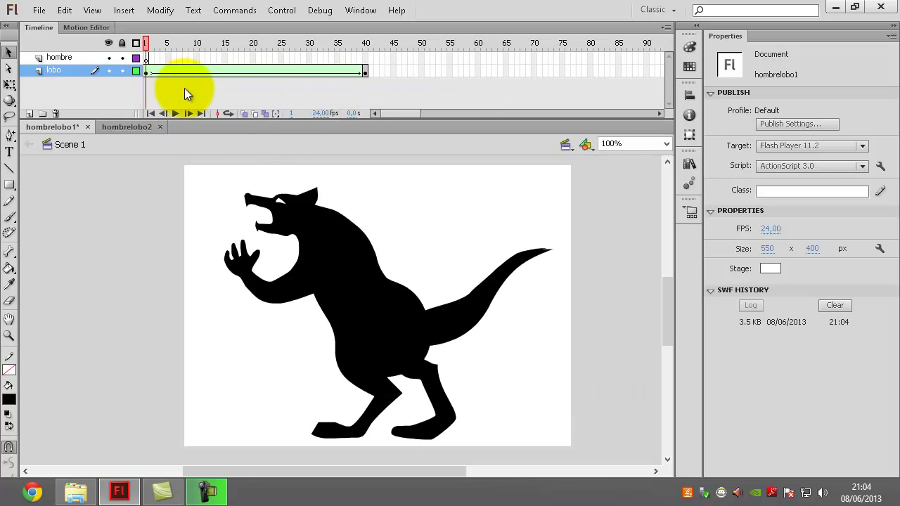
Move the wolf keyframe of the lobo layer from frame 1 to frame 20 and copy that frame.
{"action": "left_click_drag", "start_coordinate": [147, 73], "coordinate": [253, 72]}
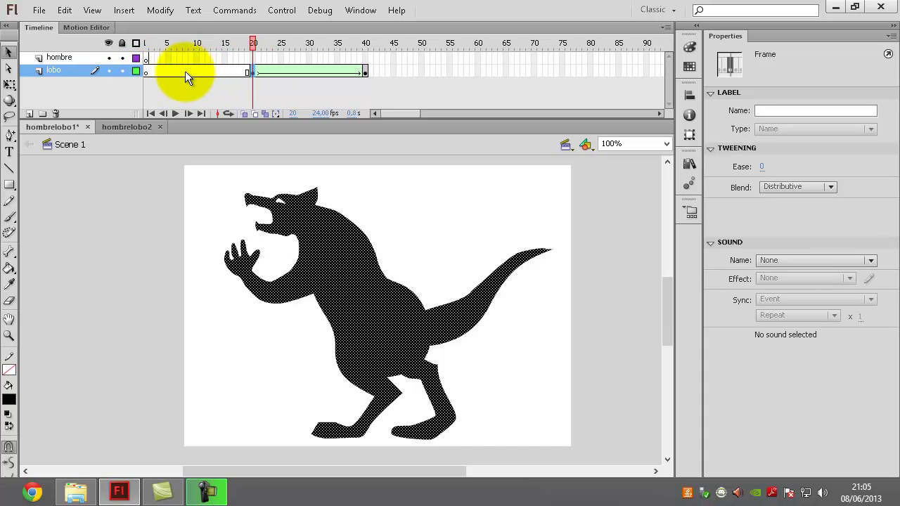
{"action": "right_click", "coordinate": [252, 72]}
{"action": "left_click", "coordinate": [313, 266]}
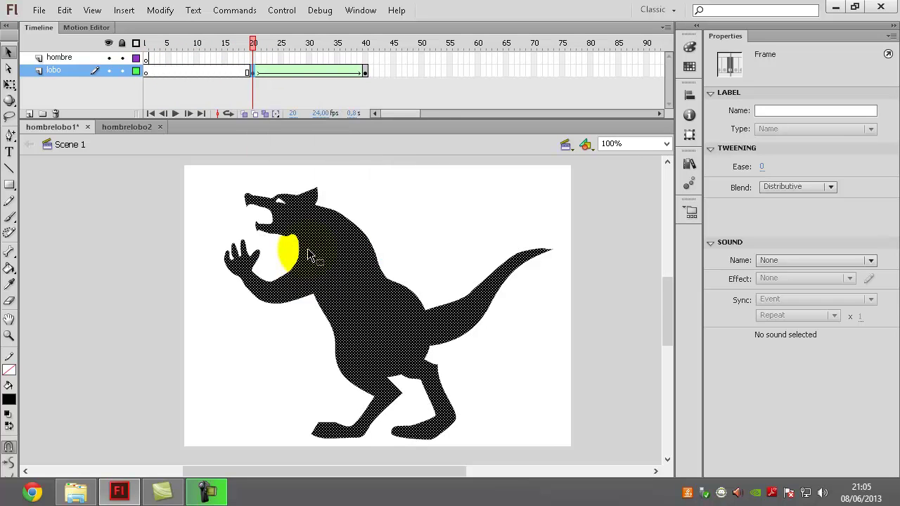
Paste the copied wolf frame into frame 1 of the lobo layer and remove the tween between frames 1 and 20.
{"action": "right_click", "coordinate": [176, 71]}
{"action": "right_click", "coordinate": [146, 73]}
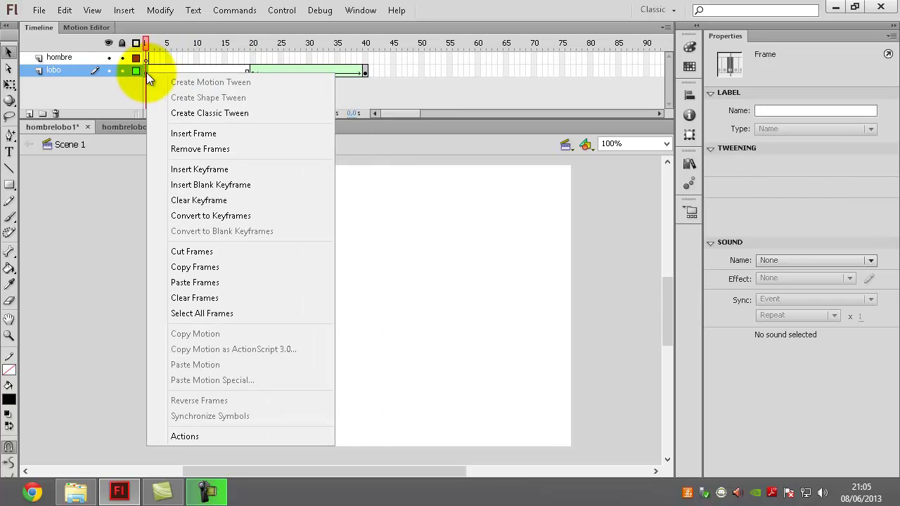
{"action": "left_click", "coordinate": [193, 282]}
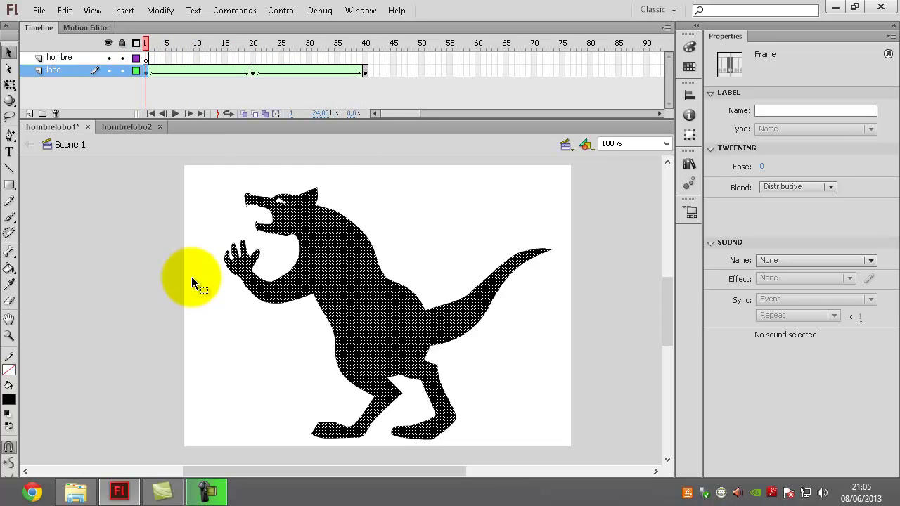
{"action": "right_click", "coordinate": [184, 71]}
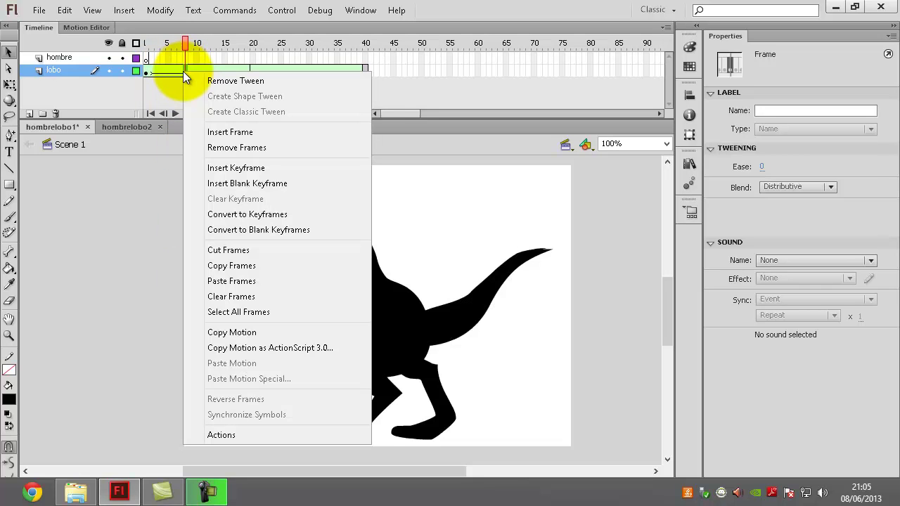
{"action": "left_click", "coordinate": [235, 81]}
Extend the man's still pose on the lobo layer from frame 40 to about frame 67.
{"action": "left_click_drag", "start_coordinate": [187, 43], "coordinate": [365, 71]}
{"action": "left_click", "coordinate": [366, 72]}
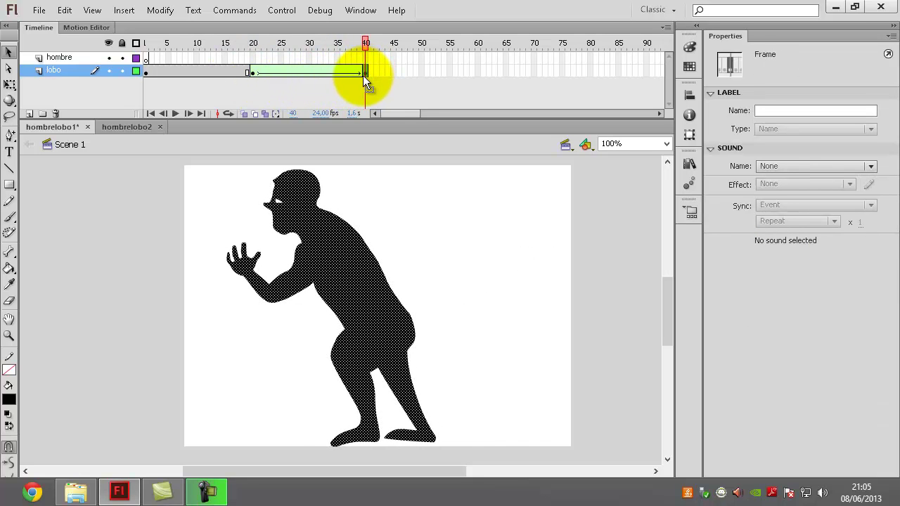
{"action": "key", "text": "F5"}
{"action": "key", "text": "F5"}
{"action": "key", "text": "F5"}
{"action": "key", "text": "F5"}
{"action": "key", "text": "F5"}
{"action": "key", "text": "F5"}
{"action": "key", "text": "F5"}
{"action": "key", "text": "F5"}
{"action": "key", "text": "F5"}
{"action": "key", "text": "F5"}
{"action": "key", "text": "F5"}
{"action": "key", "text": "F5"}
{"action": "key", "text": "F5"}
{"action": "key", "text": "F5"}
{"action": "key", "text": "F5"}
{"action": "key", "text": "F5"}
{"action": "key", "text": "F5"}
{"action": "key", "text": "F5"}
{"action": "key", "text": "F5"}
{"action": "key", "text": "F5"}
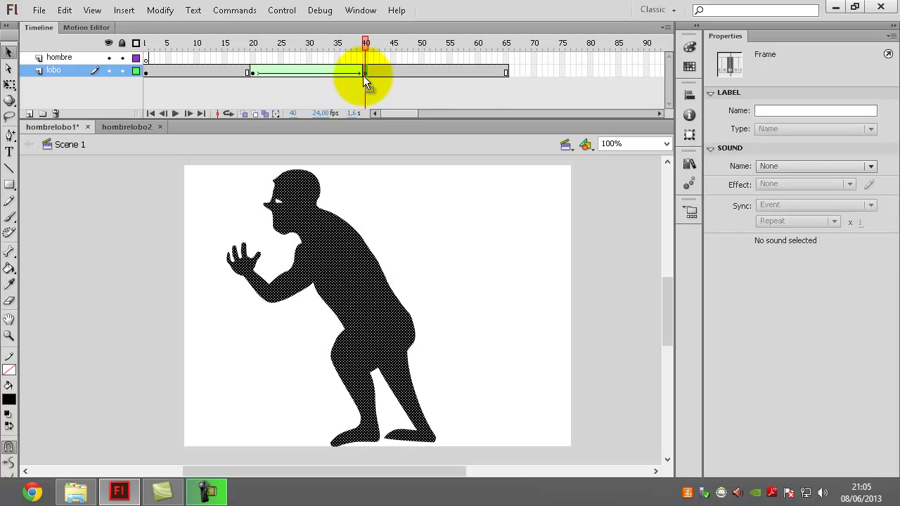
Test the movie to check the morph with the still wolf before it and the still man after it.
{"action": "key", "text": "ctrl+Return"}
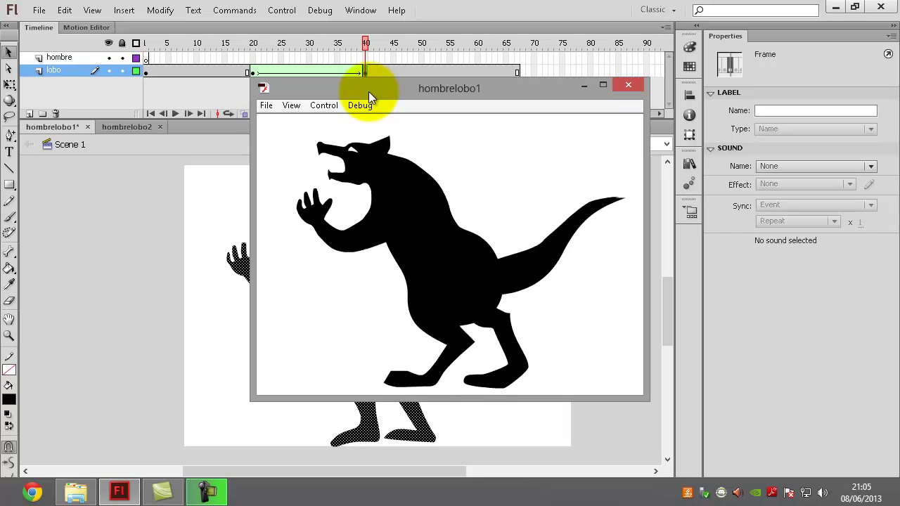
{"action": "left_click", "coordinate": [238, 66]}
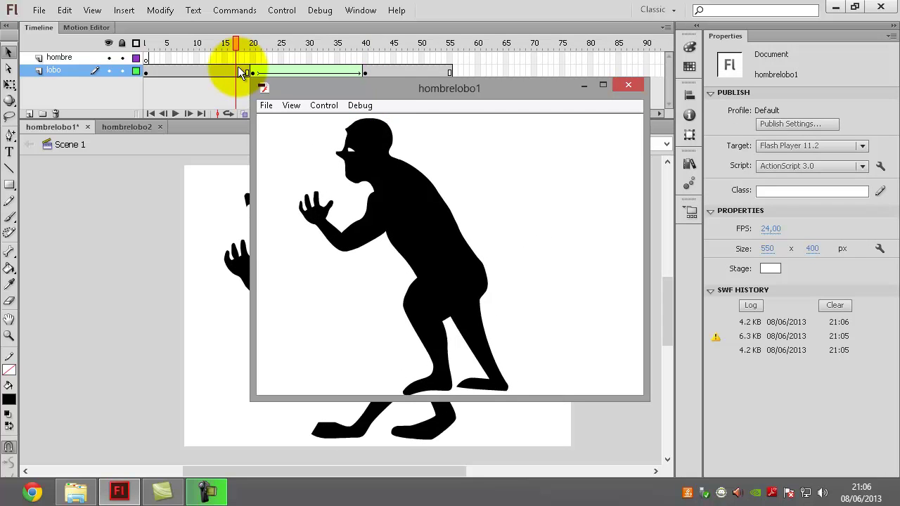